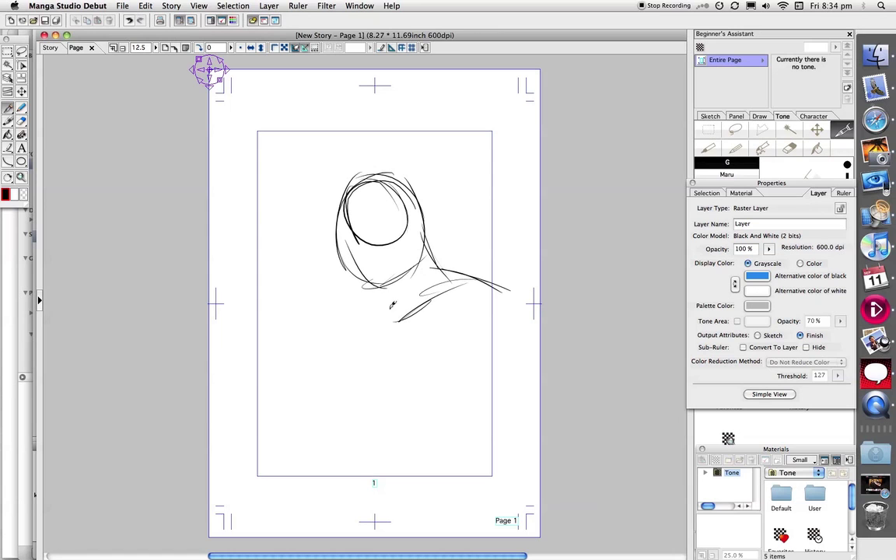
- Sketch the neck beneath the jaw and the slanted collar line running from the neck toward the near shoulder
mouse_move(369, 281)
left_mouse_down()
mouse_move(375, 316)
mouse_move(377, 299)
mouse_move(361, 337)
left_mouse_up()
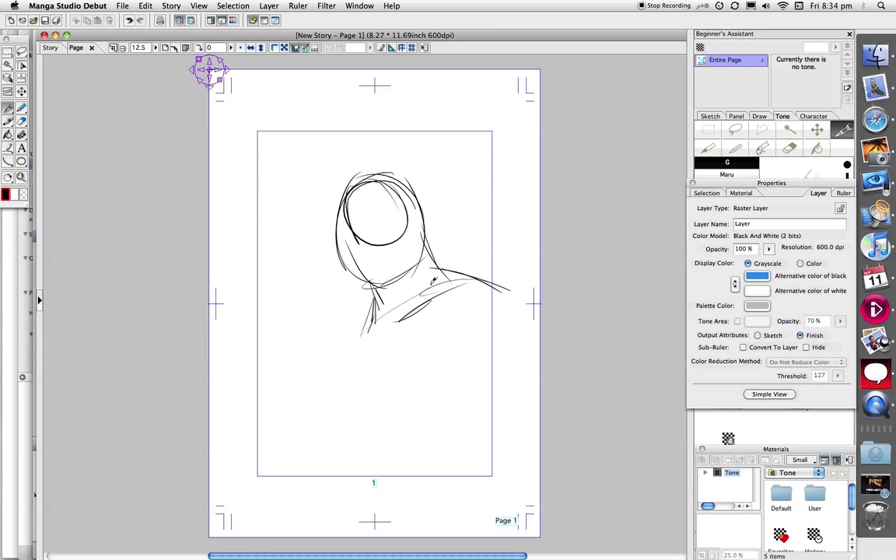
left_click_drag(434, 286, 373, 322)
left_click_drag(436, 287, 373, 334)
- Sketch the face's brow line, nose, mouth, moustache and near cheek line inside the head construction
mouse_move(340, 211)
left_mouse_down()
mouse_move(354, 257)
mouse_move(364, 181)
mouse_move(412, 187)
mouse_move(427, 233)
left_mouse_up()
mouse_move(352, 233)
left_mouse_down()
mouse_move(404, 226)
mouse_move(378, 230)
mouse_move(395, 227)
left_mouse_up()
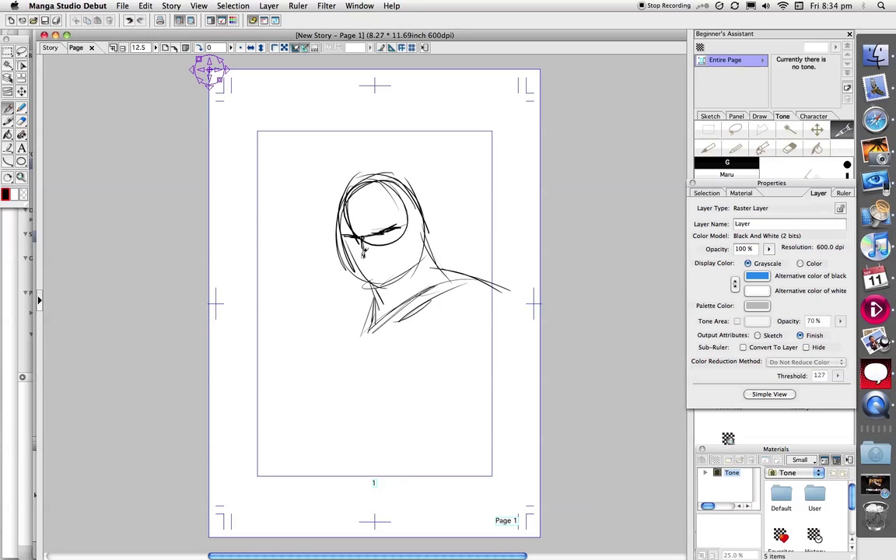
mouse_move(363, 241)
left_mouse_down()
mouse_move(364, 260)
mouse_move(375, 255)
mouse_move(377, 268)
mouse_move(389, 268)
left_mouse_up()
mouse_move(375, 253)
left_mouse_down()
mouse_move(403, 268)
mouse_move(403, 287)
mouse_move(407, 274)
mouse_move(366, 278)
mouse_move(370, 259)
mouse_move(363, 262)
mouse_move(367, 293)
mouse_move(400, 283)
left_mouse_up()
left_click_drag(412, 232, 416, 264)
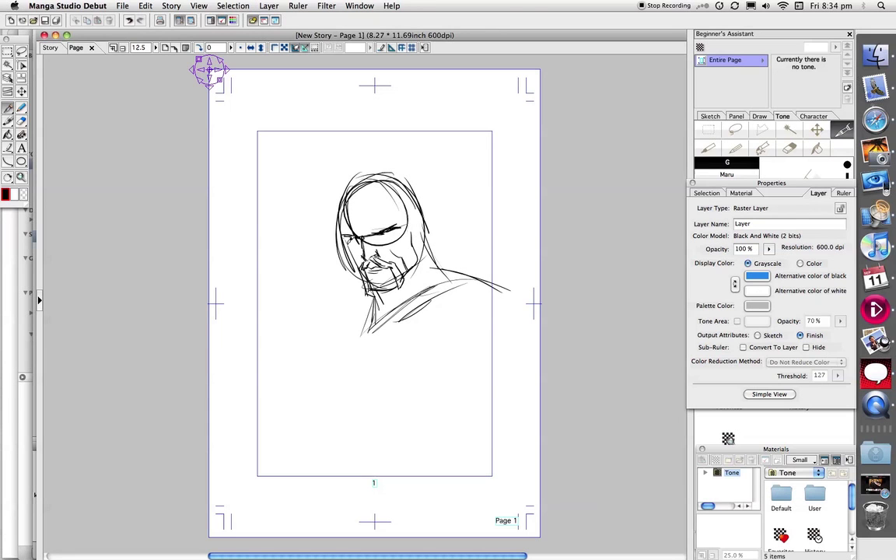
- Darken the far edge of the face, draw the near ear and strengthen the near brow and eye
left_click_drag(351, 239, 371, 287)
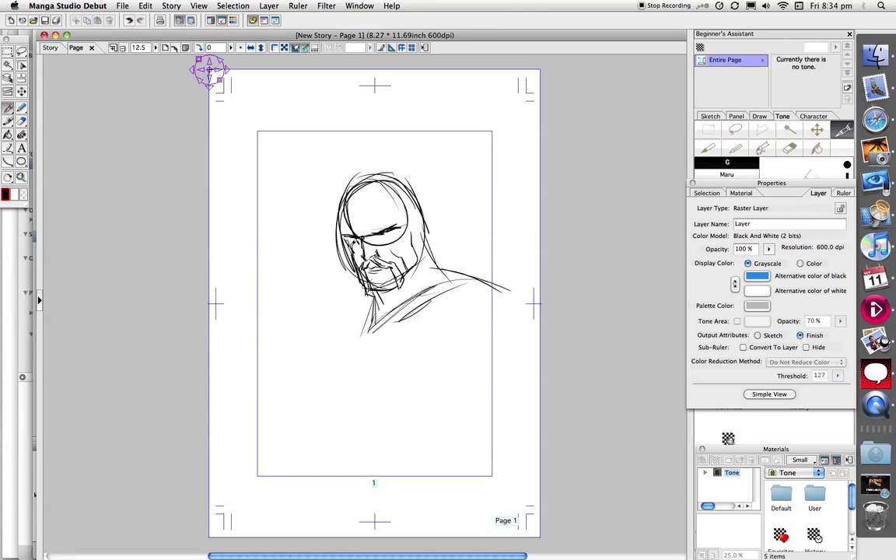
mouse_move(400, 227)
left_mouse_down()
mouse_move(380, 235)
mouse_move(422, 218)
mouse_move(422, 245)
mouse_move(418, 239)
left_mouse_up()
left_click_drag(373, 201, 383, 223)
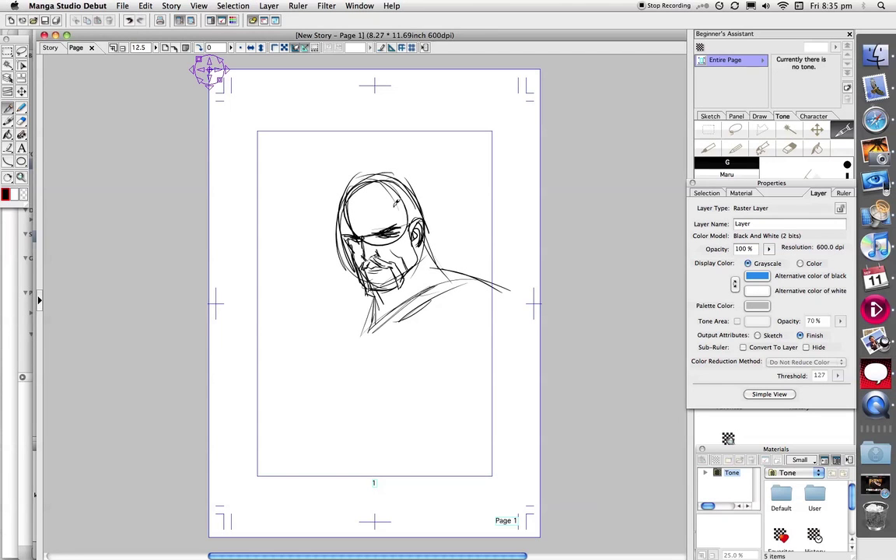
- Sketch hair swept across the forehead, over the crown, down behind the ear and along the far side
mouse_move(309, 179)
left_mouse_down()
mouse_move(326, 200)
mouse_move(382, 230)
left_mouse_up()
mouse_move(344, 197)
left_mouse_down()
mouse_move(381, 223)
mouse_move(369, 230)
mouse_move(404, 251)
left_mouse_up()
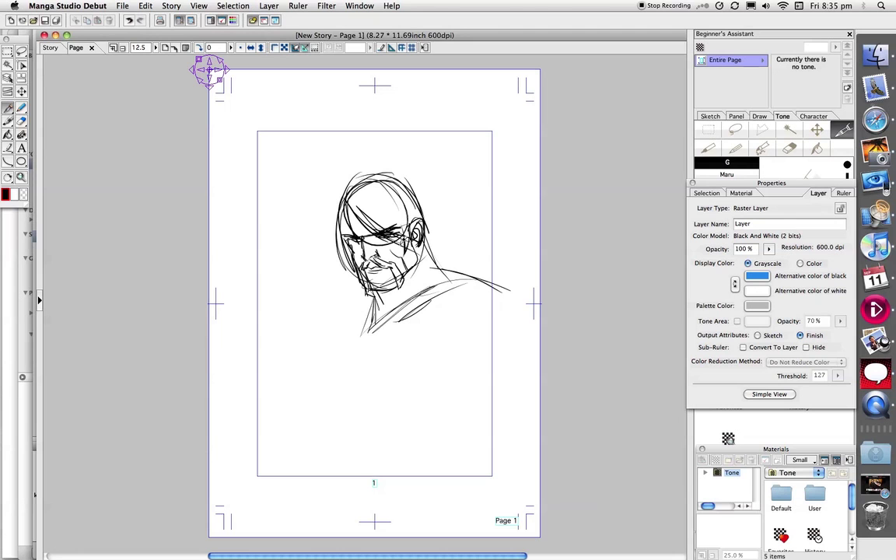
left_click_drag(422, 204, 435, 263)
mouse_move(405, 187)
left_mouse_down()
mouse_move(386, 184)
mouse_move(414, 187)
mouse_move(435, 242)
mouse_move(352, 192)
mouse_move(330, 247)
left_mouse_up()
mouse_move(341, 205)
left_mouse_down()
mouse_move(336, 249)
mouse_move(344, 238)
left_mouse_up()
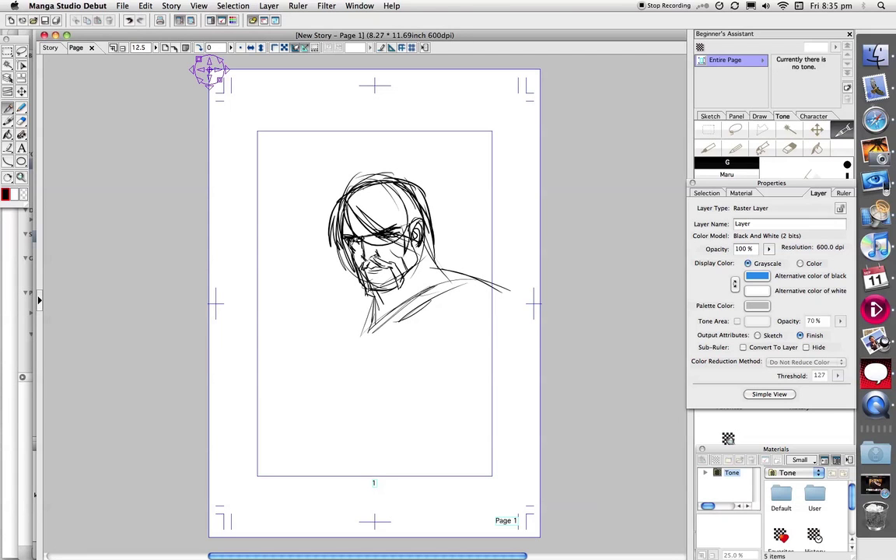
- Thicken the moustache and shade the far side of the face, the eye sockets and the near cheek with dark strokes
left_click_drag(356, 244, 365, 288)
left_click_drag(327, 238, 336, 266)
left_click_drag(337, 228, 368, 257)
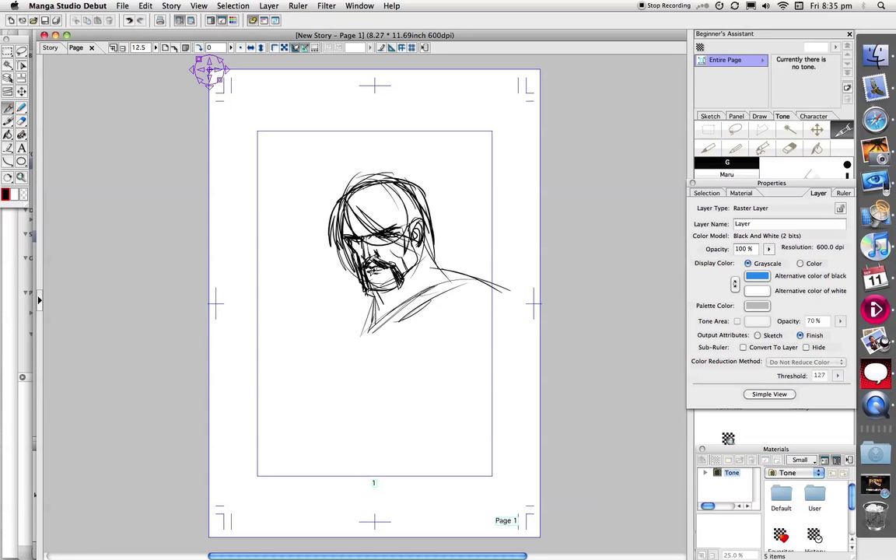
mouse_move(354, 214)
left_mouse_down()
mouse_move(357, 238)
mouse_move(370, 236)
left_mouse_up()
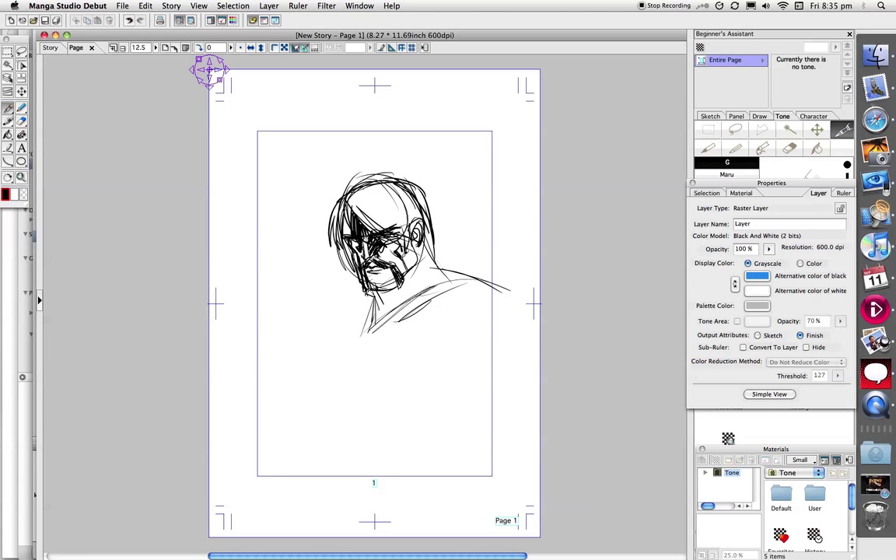
mouse_move(361, 205)
left_mouse_down()
mouse_move(372, 241)
mouse_move(368, 232)
left_mouse_up()
left_click_drag(367, 221, 379, 243)
left_click_drag(371, 222, 381, 237)
mouse_move(368, 217)
left_mouse_down()
mouse_move(380, 233)
mouse_move(367, 245)
left_mouse_up()
mouse_move(351, 224)
left_mouse_down()
mouse_move(359, 242)
mouse_move(356, 235)
left_mouse_up()
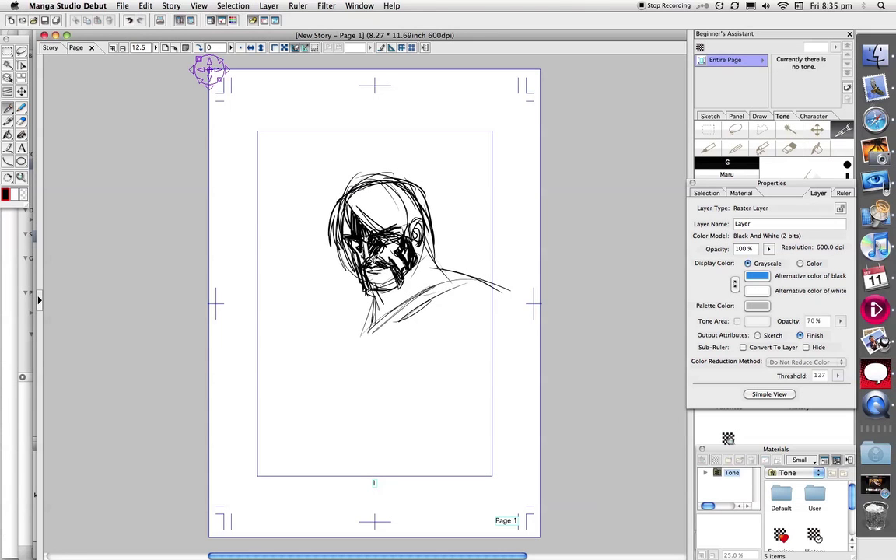
- Shade the moustache, chin and near jaw with dense diagonal strokes to suggest a beard
left_click_drag(382, 255, 373, 264)
left_click_drag(382, 261, 372, 278)
left_click_drag(377, 271, 369, 281)
left_click_drag(394, 273, 385, 283)
left_click_drag(353, 243, 343, 259)
left_click_drag(355, 250, 348, 261)
left_click_drag(361, 247, 352, 261)
mouse_move(368, 243)
left_mouse_down()
mouse_move(356, 259)
mouse_move(363, 253)
left_mouse_up()
mouse_move(375, 247)
left_mouse_down()
mouse_move(363, 268)
mouse_move(394, 303)
left_mouse_up()
mouse_move(407, 287)
left_mouse_down()
mouse_move(389, 312)
mouse_move(394, 305)
left_mouse_up()
left_click_drag(410, 280, 394, 307)
mouse_move(421, 260)
left_mouse_down()
mouse_move(404, 287)
mouse_move(415, 290)
left_mouse_up()
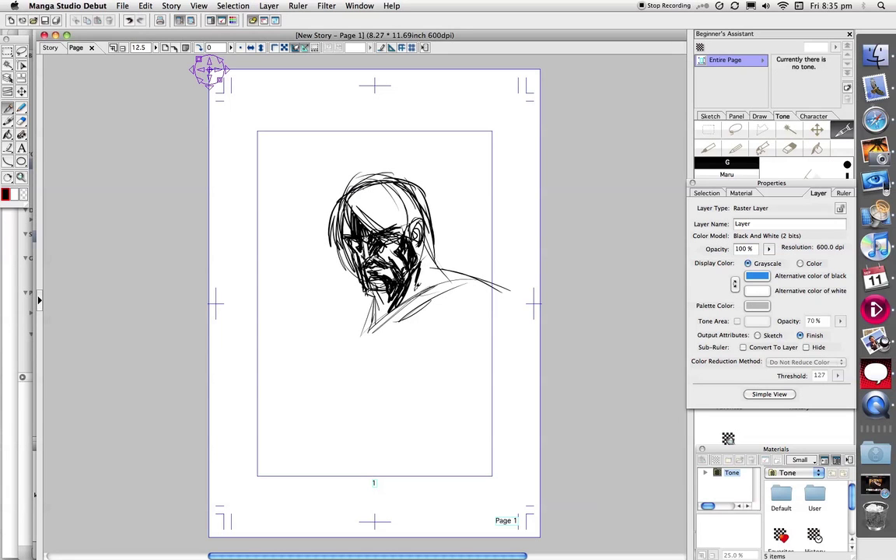
- Add dark strokes below the ear along the jaw and reinforce the lines down the neck
mouse_move(371, 262)
left_mouse_down()
mouse_move(393, 227)
mouse_move(383, 220)
left_mouse_up()
mouse_move(426, 241)
left_mouse_down()
mouse_move(434, 266)
mouse_move(421, 263)
mouse_move(436, 262)
mouse_move(410, 283)
left_mouse_up()
left_click_drag(395, 289, 384, 313)
mouse_move(386, 294)
left_mouse_down()
mouse_move(384, 327)
mouse_move(397, 338)
mouse_move(361, 329)
mouse_move(357, 338)
left_mouse_up()
mouse_move(387, 304)
left_mouse_down()
mouse_move(359, 337)
mouse_move(366, 328)
left_mouse_up()
- Sketch the near shoulder line, the curve above the near arm and the outline of the far shoulder
left_click_drag(442, 270, 511, 312)
mouse_move(432, 314)
left_mouse_down()
mouse_move(473, 300)
mouse_move(407, 359)
left_mouse_up()
left_click_drag(427, 332, 395, 375)
left_click_drag(406, 306, 319, 373)
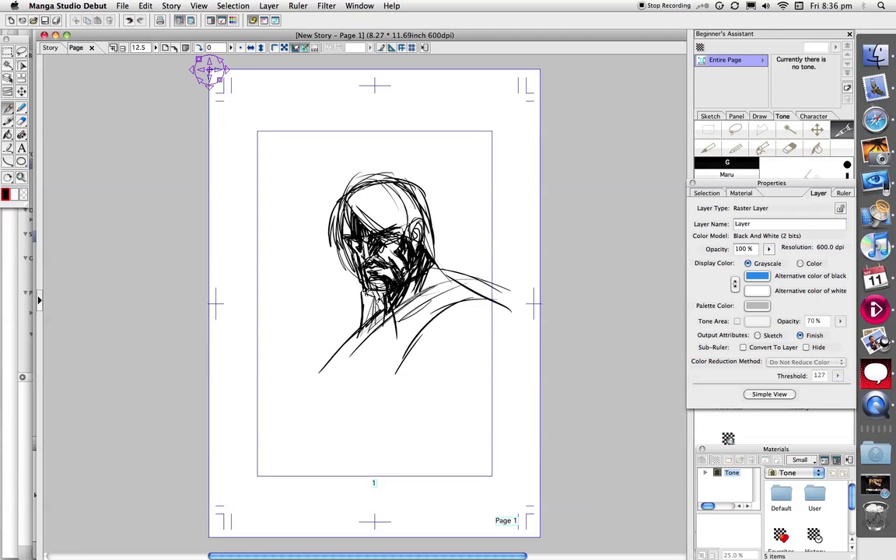
mouse_move(378, 294)
left_mouse_down()
mouse_move(379, 313)
mouse_move(344, 332)
mouse_move(324, 392)
mouse_move(338, 411)
left_mouse_up()
left_click_drag(325, 382, 334, 403)
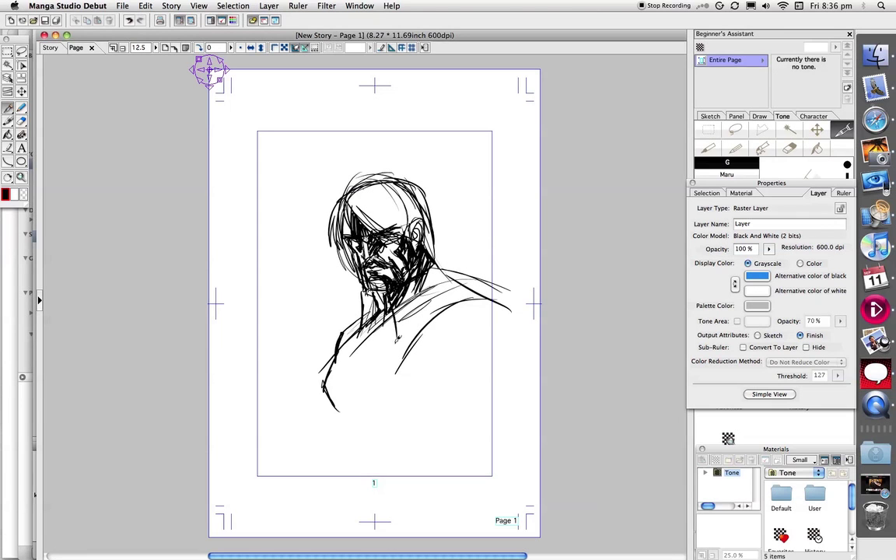
- Sketch the chest contour, its lower edge, the near armhole curve and the outer edge of the near shoulder
left_click_drag(388, 323, 353, 391)
left_click_drag(348, 388, 370, 409)
left_click_drag(372, 409, 442, 401)
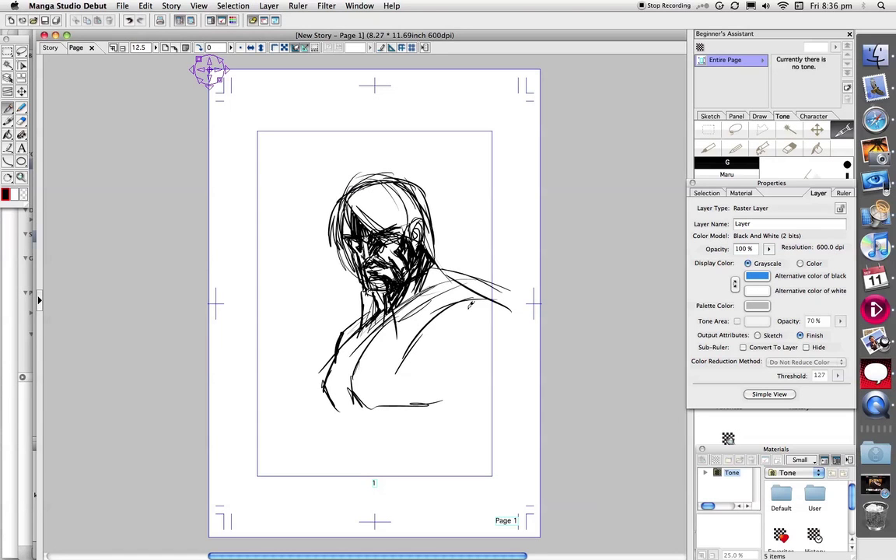
mouse_move(471, 301)
left_mouse_down()
mouse_move(427, 348)
mouse_move(436, 385)
left_mouse_up()
mouse_move(425, 348)
left_mouse_down()
mouse_move(451, 388)
mouse_move(476, 395)
left_mouse_up()
left_click_drag(486, 296, 527, 341)
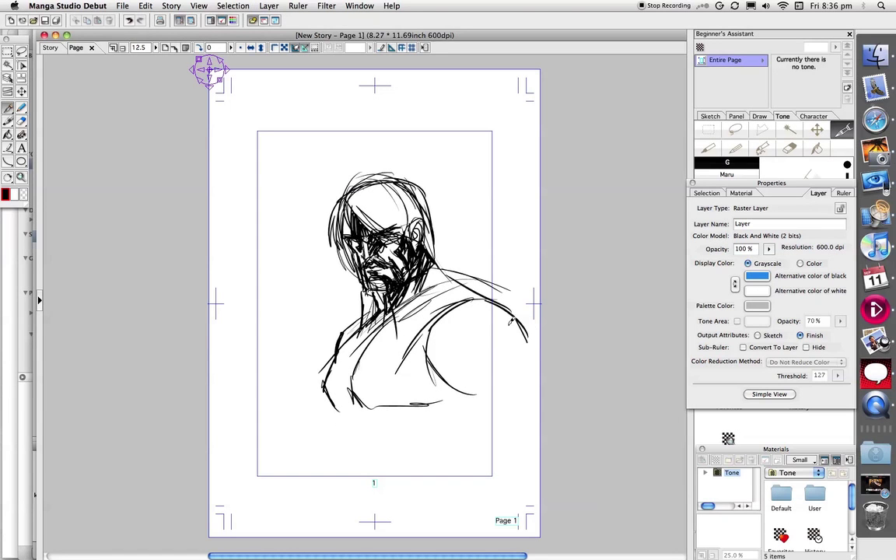
- Add thick hair strokes fanning from the parting across the forehead and down the far side of the head
left_click_drag(347, 194, 382, 228)
left_click_drag(347, 196, 411, 228)
mouse_move(364, 207)
left_mouse_down()
mouse_move(409, 228)
mouse_move(402, 215)
left_mouse_up()
mouse_move(331, 187)
left_mouse_down()
mouse_move(385, 168)
mouse_move(392, 234)
left_mouse_up()
left_click_drag(345, 198, 328, 230)
mouse_move(342, 198)
left_mouse_down()
mouse_move(332, 245)
mouse_move(339, 234)
left_mouse_up()
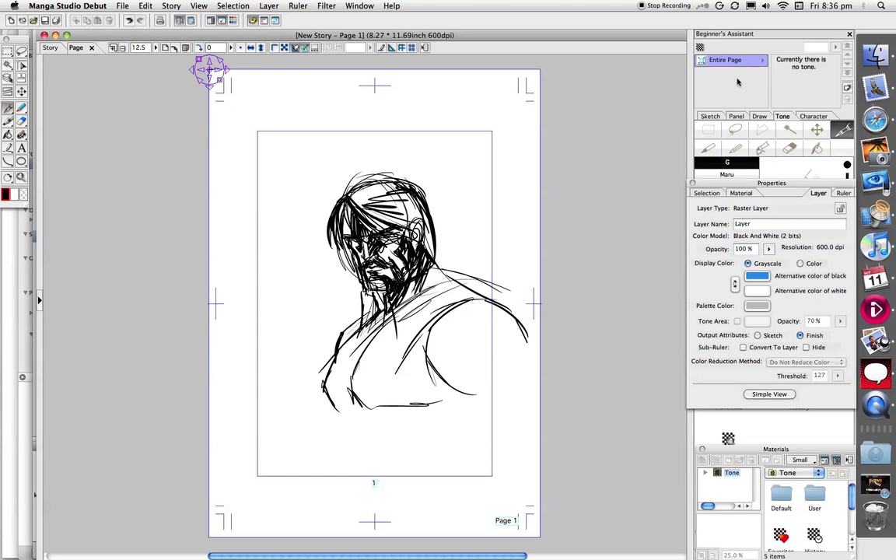
- Display the page's drawing layers and add a new raster layer above the sketch layer
left_click(711, 116)
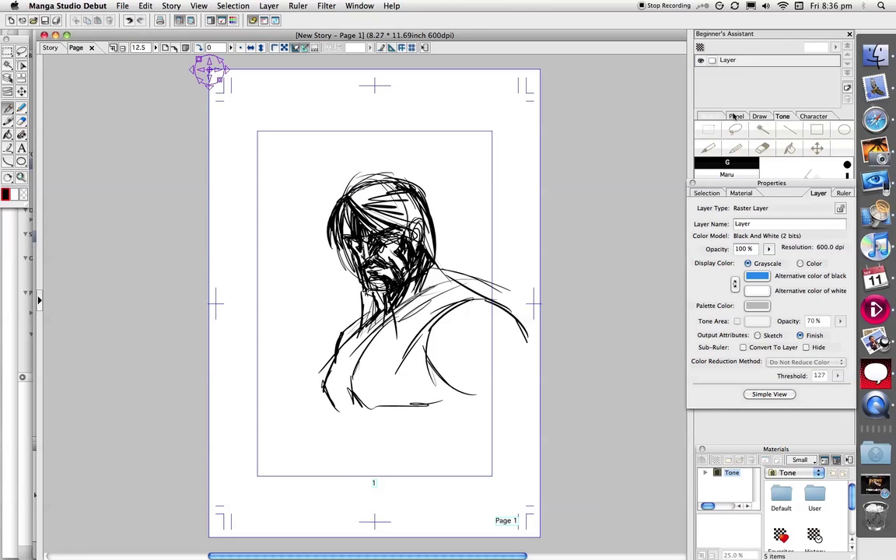
left_click(736, 116)
left_click(760, 116)
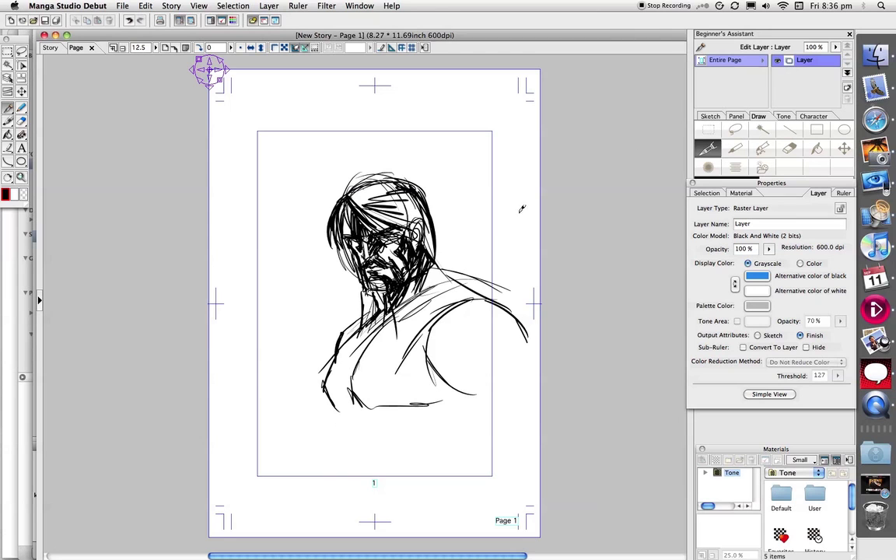
left_click(848, 87)
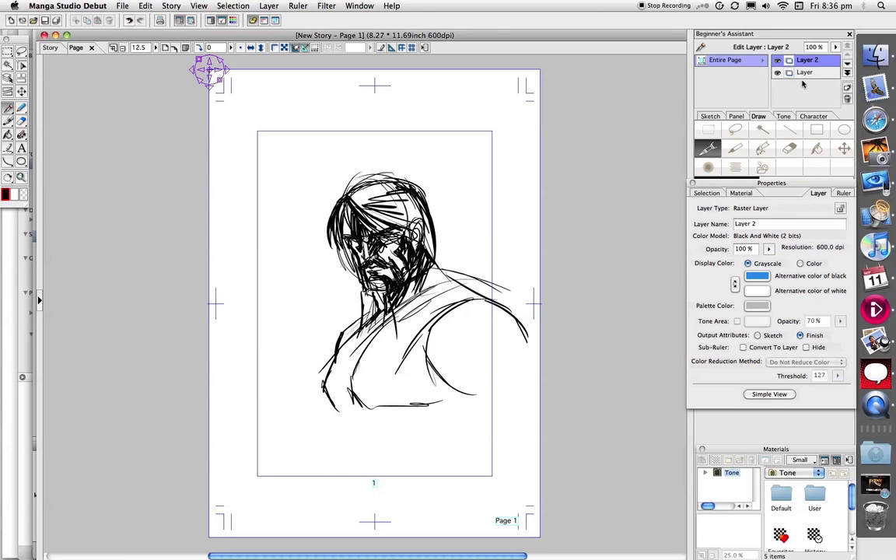
- Display the sketch layer in blue using the Color option and lower its opacity to 63%
left_click(805, 72)
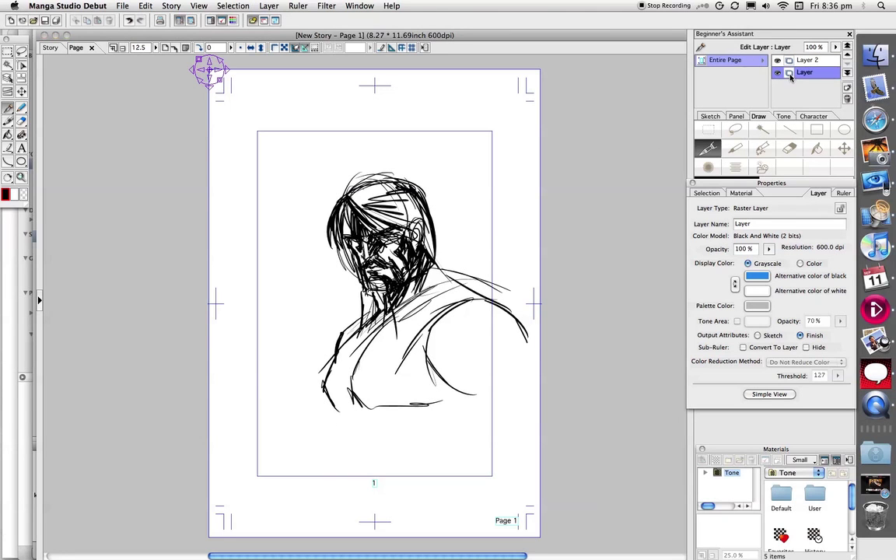
left_click(802, 264)
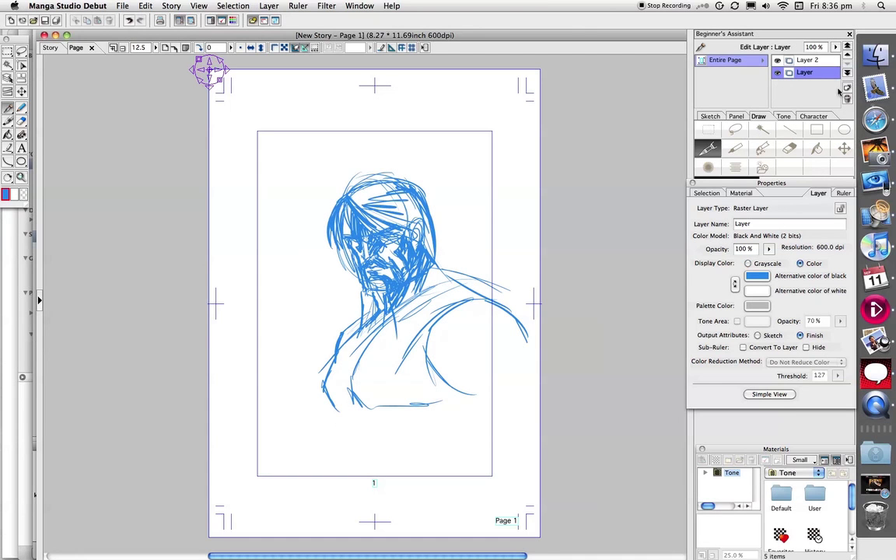
left_click_drag(816, 47, 813, 74)
- Rename the sketch layer "pencils" and the new layer above it "inks"
double_click(810, 73)
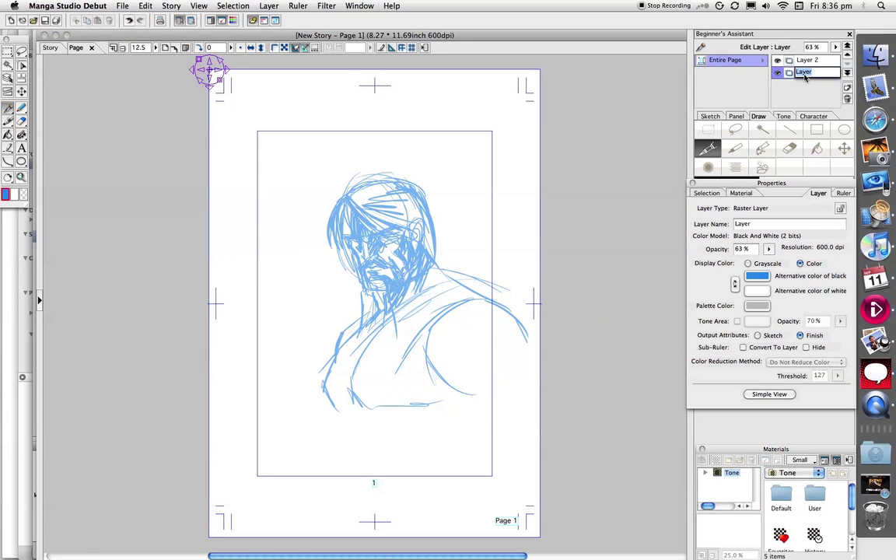
type("pencils")
key("Return")
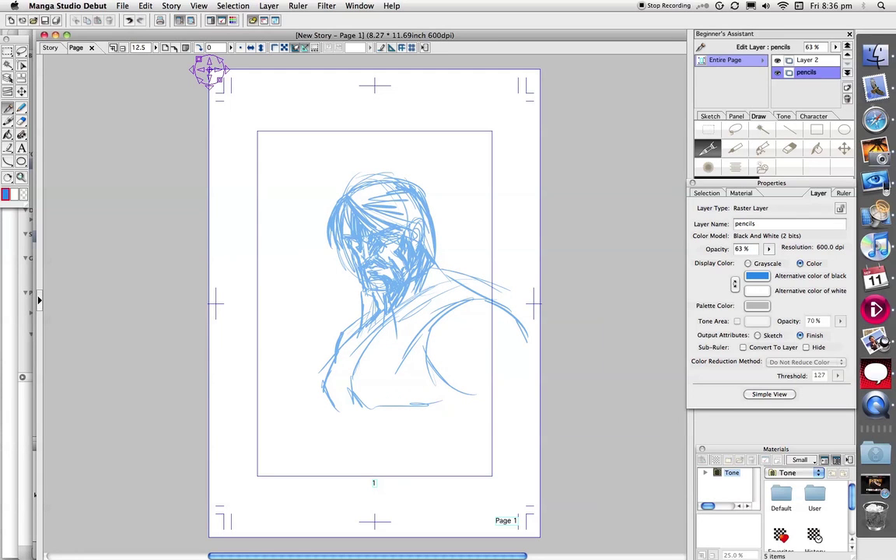
double_click(809, 61)
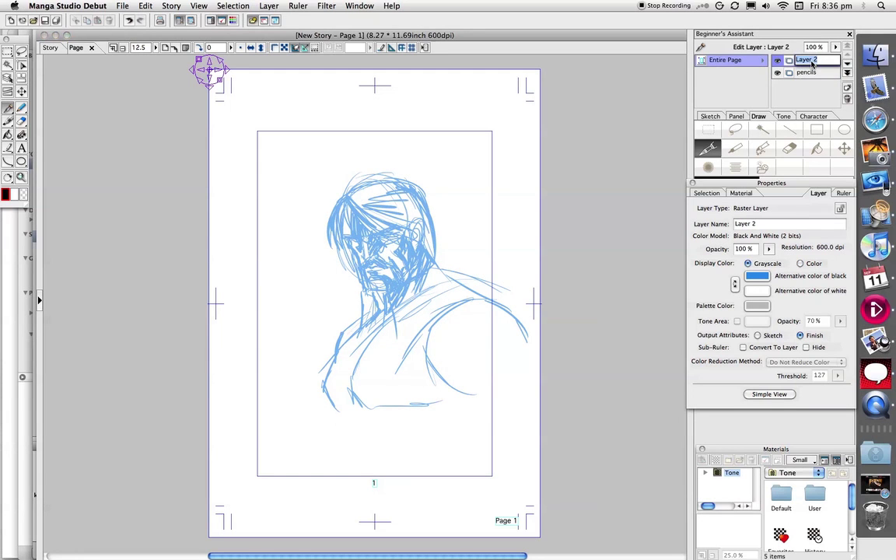
type("inks")
key("Return")
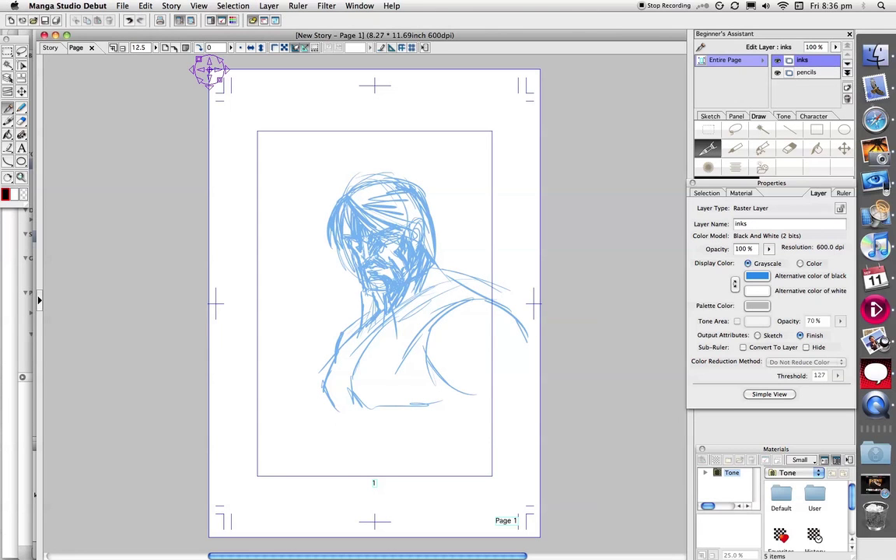
- Hide the layer properties and, at 50% zoom, ink the far forehead edge, far brow base and nose on the inks layer
left_click(693, 183)
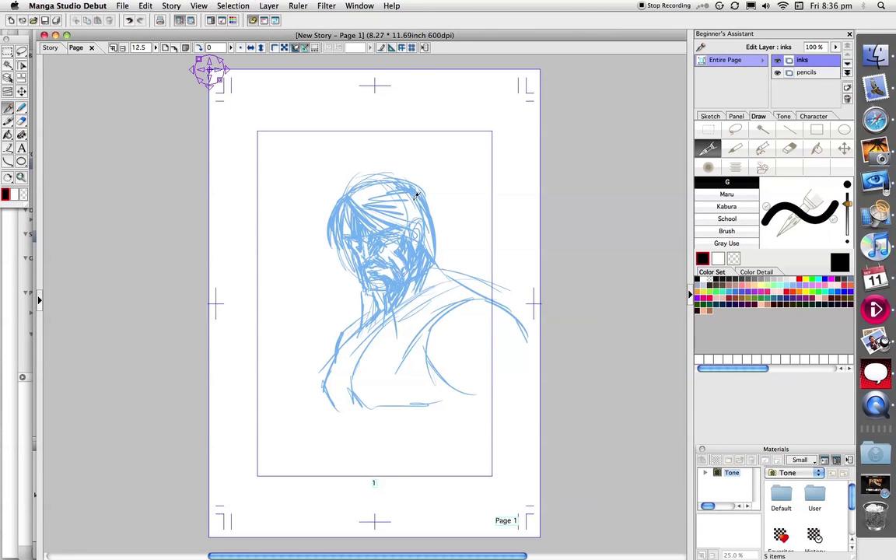
left_click(113, 47)
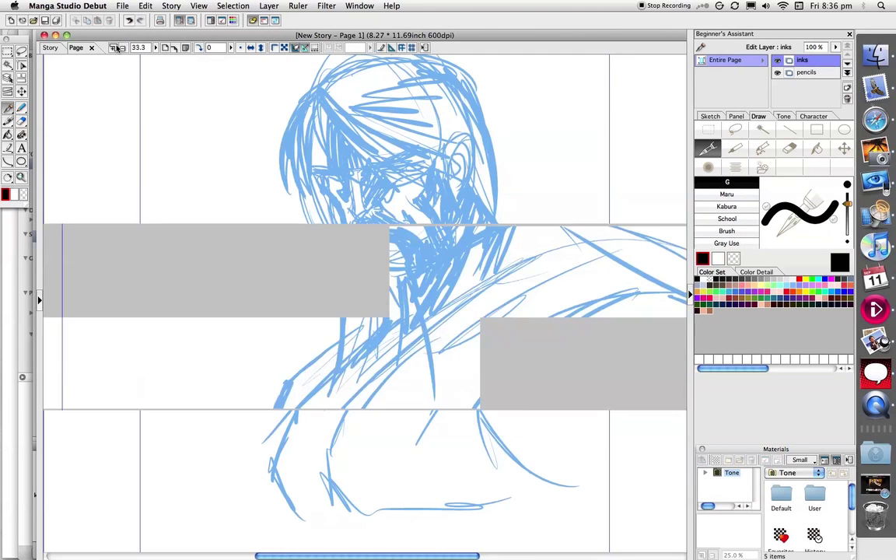
left_click_drag(368, 147, 348, 249)
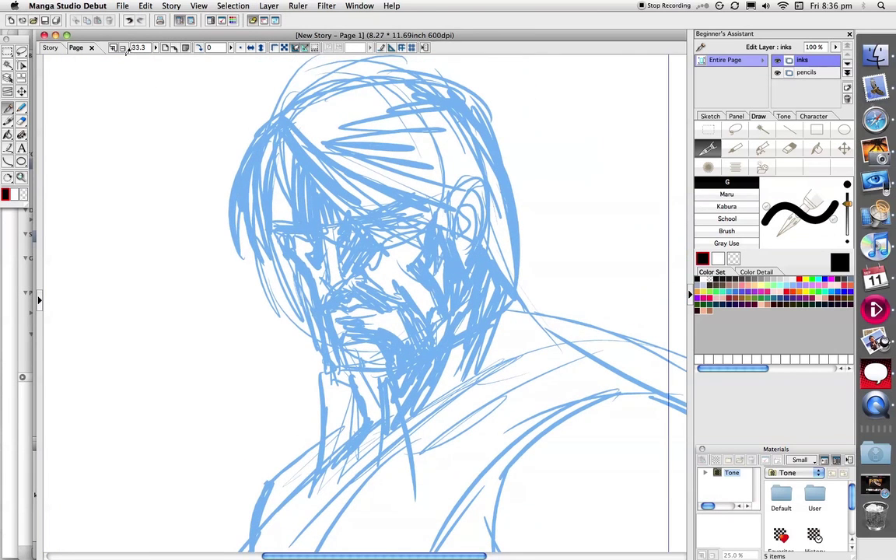
left_click(113, 48)
scroll(306, 182, "right", 3)
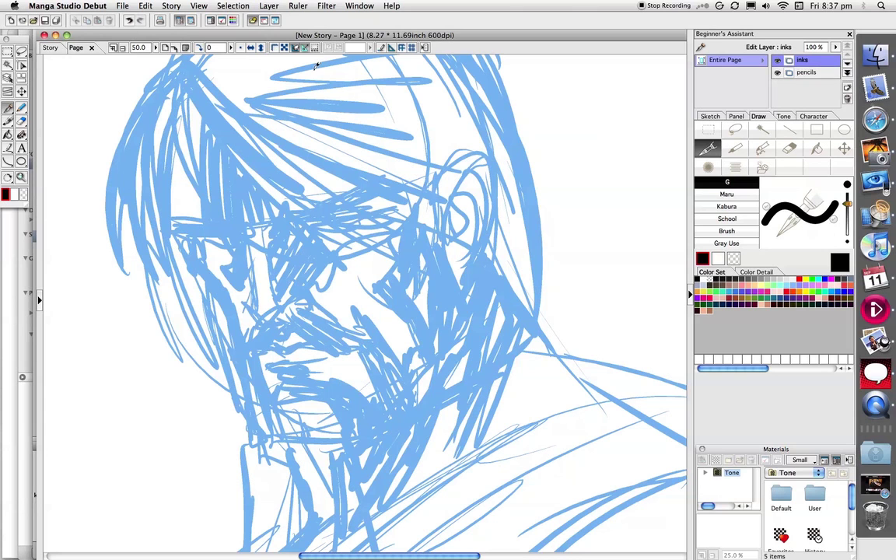
mouse_move(192, 72)
left_mouse_down()
mouse_move(161, 237)
mouse_move(236, 240)
mouse_move(247, 256)
mouse_move(246, 300)
mouse_move(273, 316)
mouse_move(311, 293)
mouse_move(302, 270)
mouse_move(280, 298)
left_mouse_up()
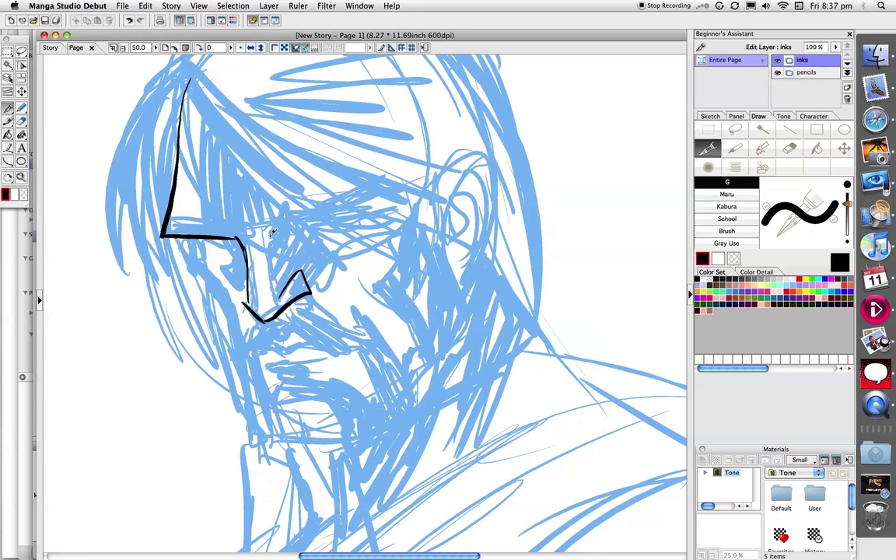
mouse_move(273, 232)
left_mouse_down()
mouse_move(271, 288)
mouse_move(282, 293)
mouse_move(299, 268)
left_mouse_up()
- Ink both eyes and fill in thick black eyebrows over the blue sketch
left_click_drag(263, 226, 382, 190)
left_click_drag(294, 227, 381, 209)
mouse_move(310, 224)
left_mouse_down()
mouse_move(302, 233)
mouse_move(368, 212)
mouse_move(358, 216)
left_mouse_up()
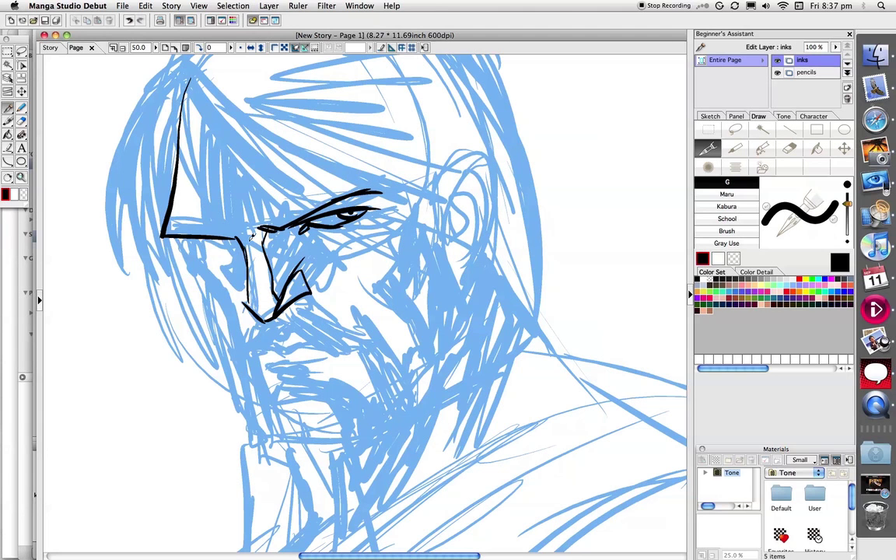
left_click_drag(199, 240, 242, 238)
left_click_drag(162, 236, 243, 232)
mouse_move(297, 214)
left_mouse_down()
mouse_move(265, 194)
mouse_move(311, 169)
mouse_move(403, 195)
left_mouse_up()
- Ink the far cheek and jaw contour, the chin with its small shadow, and the mouth line
mouse_move(158, 232)
left_mouse_down()
mouse_move(179, 243)
mouse_move(160, 243)
mouse_move(180, 239)
mouse_move(221, 258)
mouse_move(191, 271)
mouse_move(248, 325)
mouse_move(249, 438)
mouse_move(362, 444)
left_mouse_up()
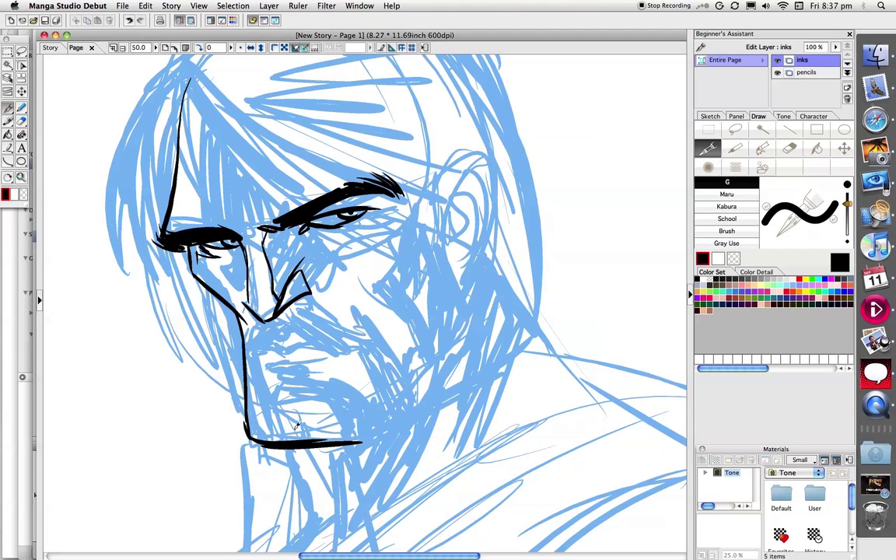
left_click_drag(289, 430, 305, 438)
left_click_drag(334, 351, 346, 354)
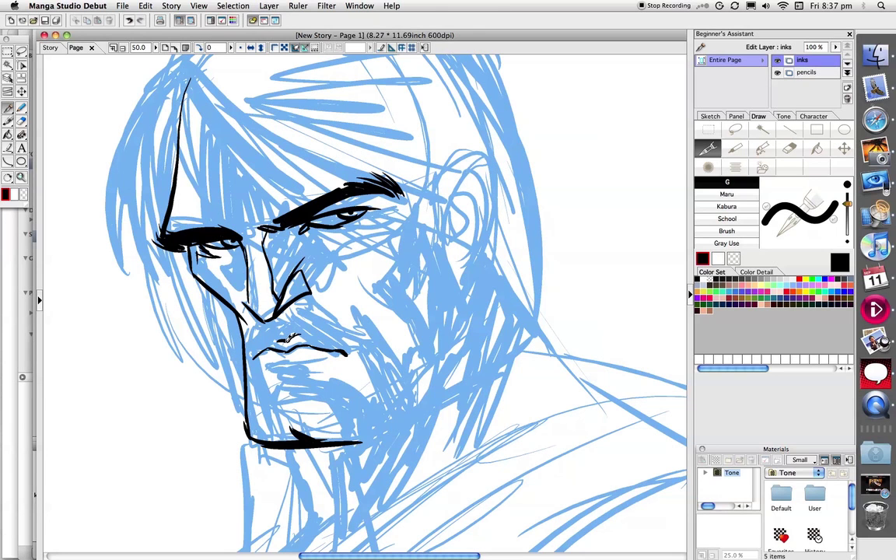
- Fill the far half of the drooping moustache in solid black and outline its near half
mouse_move(273, 320)
left_mouse_down()
mouse_move(235, 347)
mouse_move(241, 401)
mouse_move(230, 418)
mouse_move(256, 378)
mouse_move(251, 353)
mouse_move(247, 406)
left_mouse_up()
mouse_move(246, 367)
left_mouse_down()
mouse_move(250, 360)
mouse_move(242, 375)
mouse_move(258, 333)
mouse_move(253, 357)
mouse_move(268, 330)
mouse_move(253, 337)
mouse_move(239, 379)
mouse_move(266, 433)
left_mouse_up()
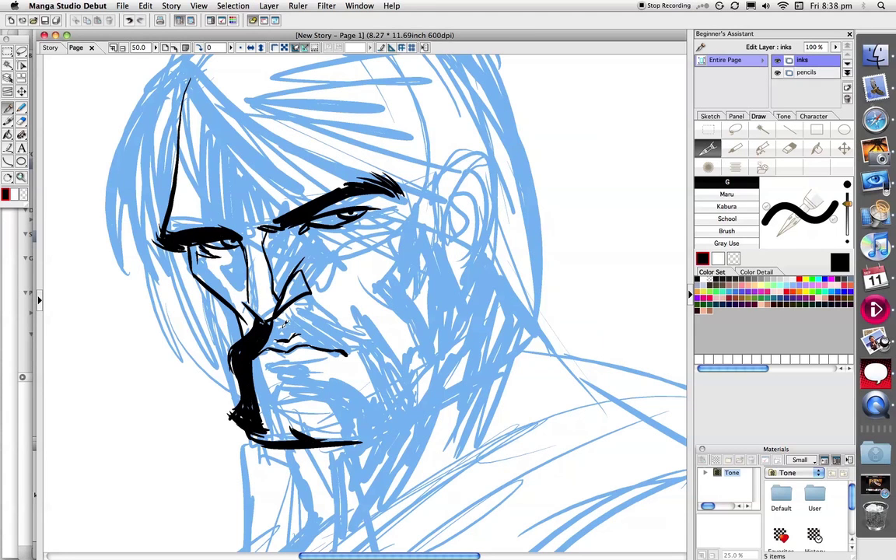
left_click_drag(278, 315, 321, 339)
mouse_move(305, 298)
left_mouse_down()
mouse_move(344, 318)
mouse_move(381, 323)
left_mouse_up()
left_click_drag(377, 326, 403, 385)
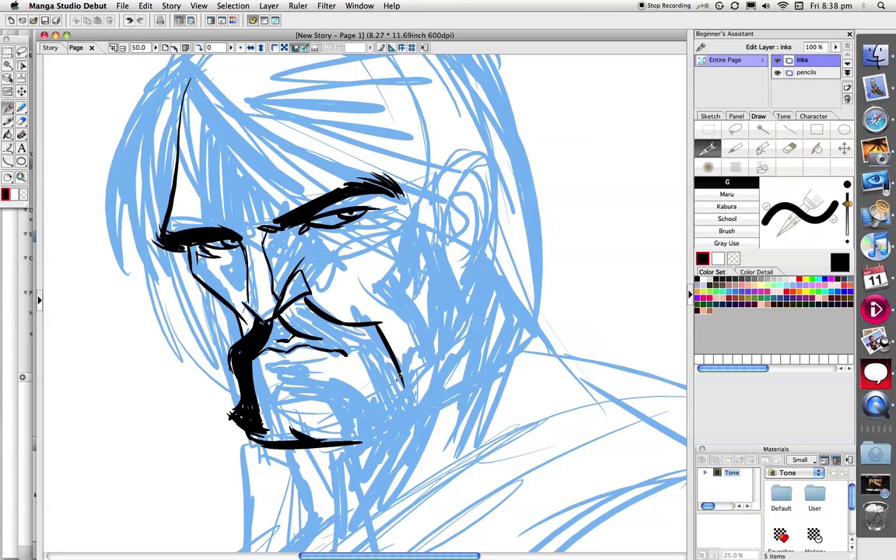
- Fill the near half of the moustache with black down to the jaw, and ink the lower lip and chin crease
mouse_move(342, 338)
left_mouse_down()
mouse_move(343, 368)
mouse_move(413, 371)
mouse_move(371, 420)
left_mouse_up()
left_click_drag(407, 381, 374, 432)
mouse_move(406, 403)
left_mouse_down()
mouse_move(390, 422)
mouse_move(417, 392)
mouse_move(369, 433)
left_mouse_up()
left_click_drag(415, 393, 368, 434)
mouse_move(296, 306)
left_mouse_down()
mouse_move(284, 319)
mouse_move(300, 333)
mouse_move(323, 304)
mouse_move(336, 300)
mouse_move(356, 316)
mouse_move(343, 347)
left_mouse_up()
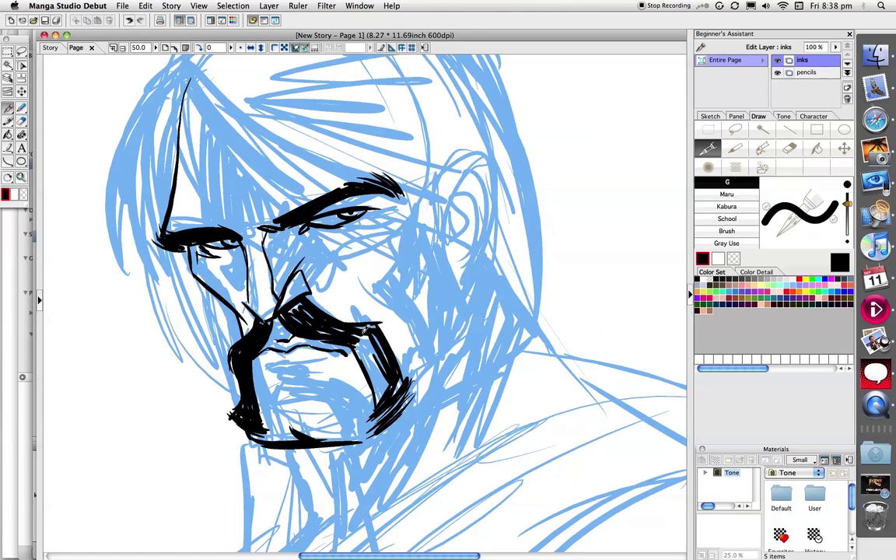
left_click_drag(346, 293, 333, 359)
left_click_drag(327, 312, 305, 357)
mouse_move(277, 320)
left_mouse_down()
mouse_move(231, 334)
mouse_move(262, 335)
mouse_move(249, 332)
left_mouse_up()
mouse_move(285, 393)
left_mouse_down()
mouse_move(309, 387)
mouse_move(327, 394)
mouse_move(296, 386)
mouse_move(359, 404)
left_mouse_up()
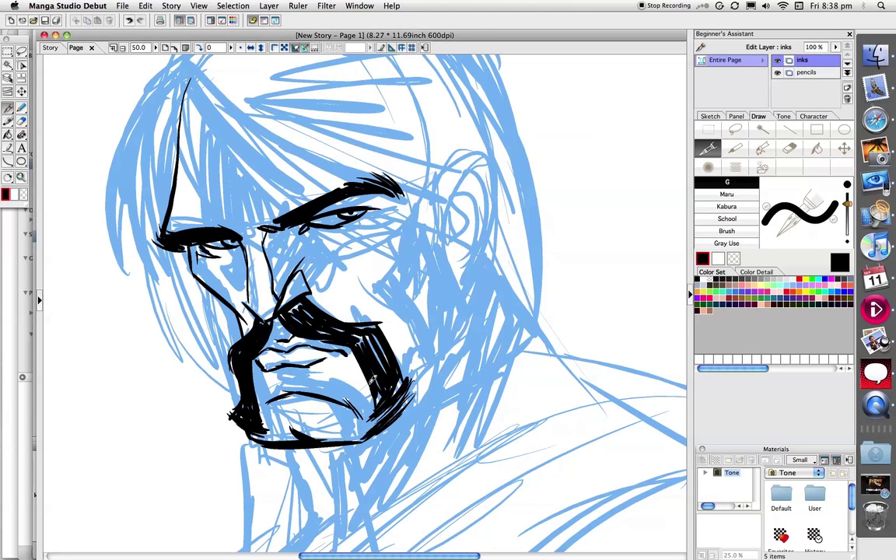
- Hatch the dark shadow along the near side of the nose and under the near eye
mouse_move(288, 230)
left_mouse_down()
mouse_move(314, 255)
mouse_move(275, 293)
left_mouse_up()
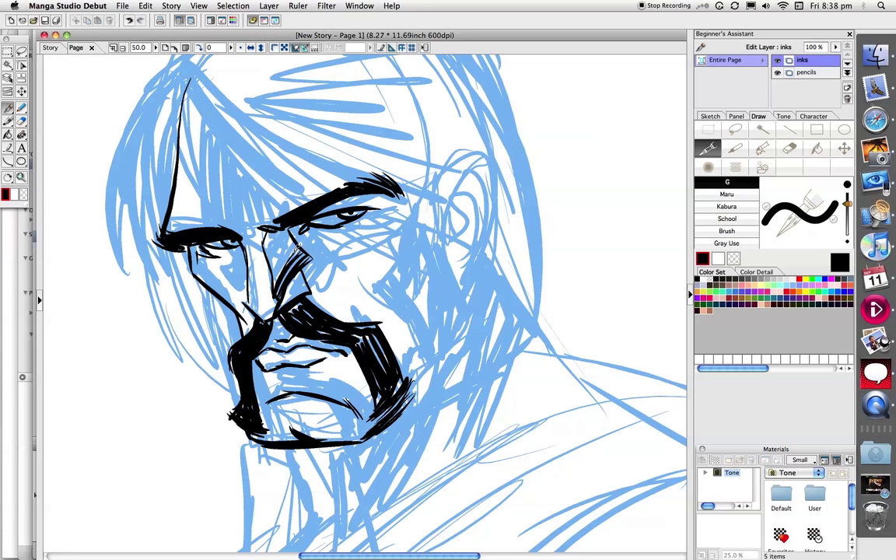
mouse_move(287, 230)
left_mouse_down()
mouse_move(272, 265)
mouse_move(266, 257)
mouse_move(274, 268)
left_mouse_up()
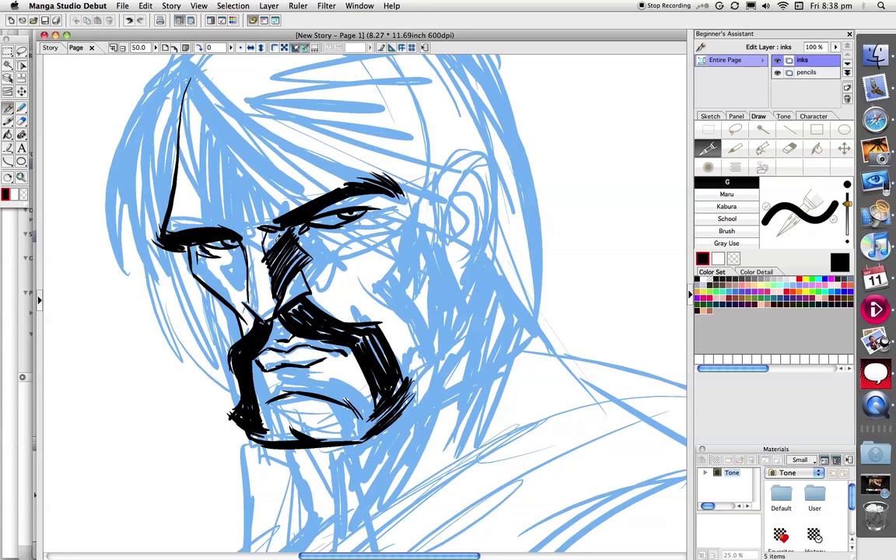
mouse_move(255, 207)
left_mouse_down()
mouse_move(238, 230)
mouse_move(263, 253)
mouse_move(276, 293)
left_mouse_up()
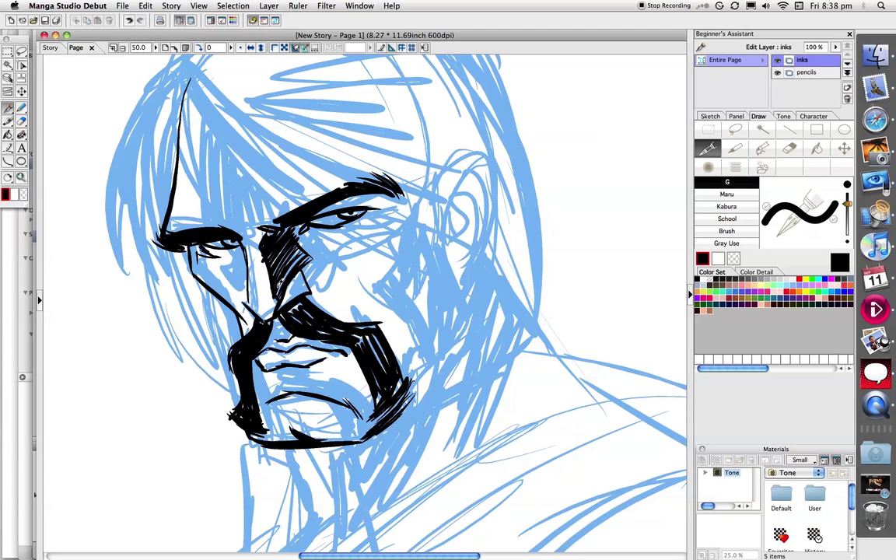
left_click_drag(329, 205, 307, 213)
left_click_drag(340, 183, 315, 216)
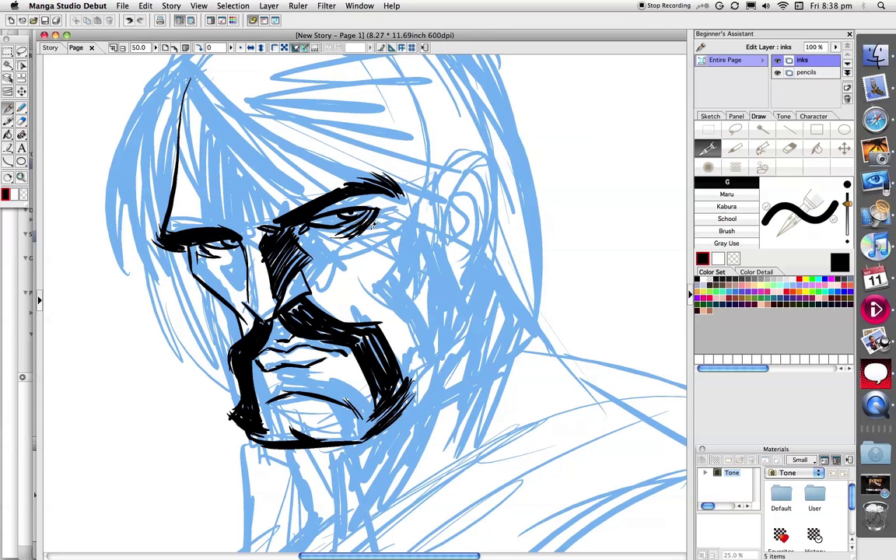
- Trim the edges of the nose shadow and near eye area with white strokes
left_click(718, 259)
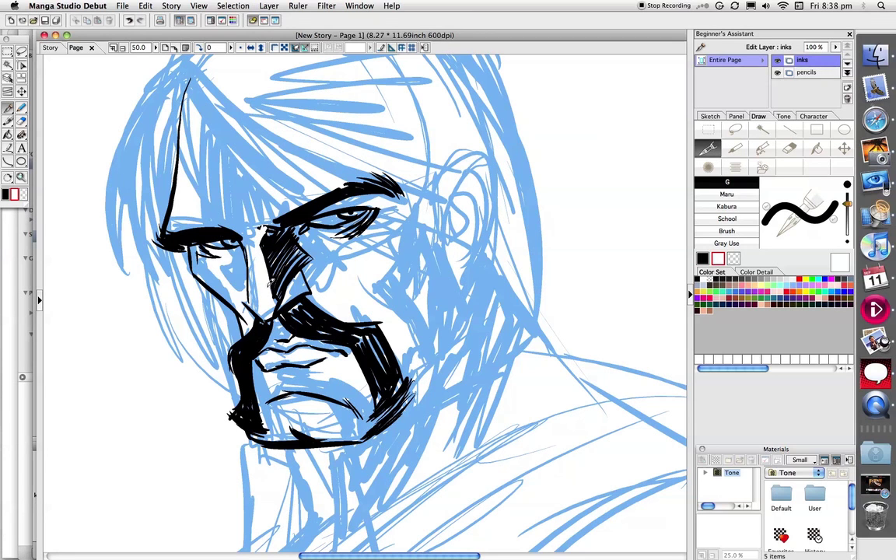
left_click_drag(267, 249, 272, 285)
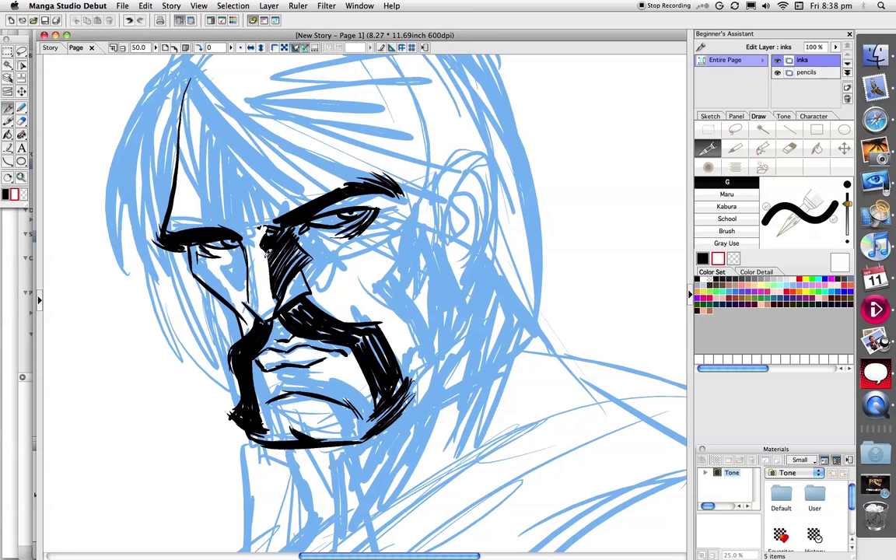
left_click_drag(294, 233, 316, 254)
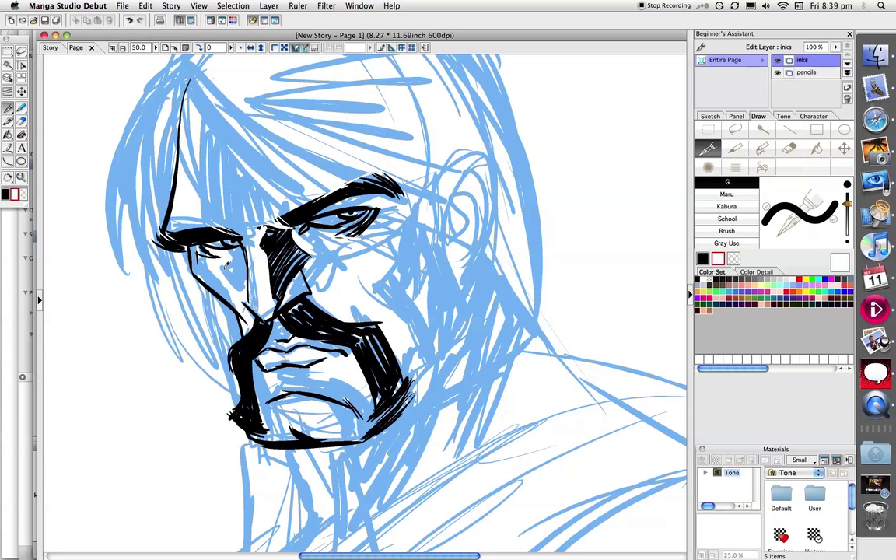
- In black, hatch the shadows under the far eye and beside the nostril, and outline the near cheekbone
left_click(703, 258)
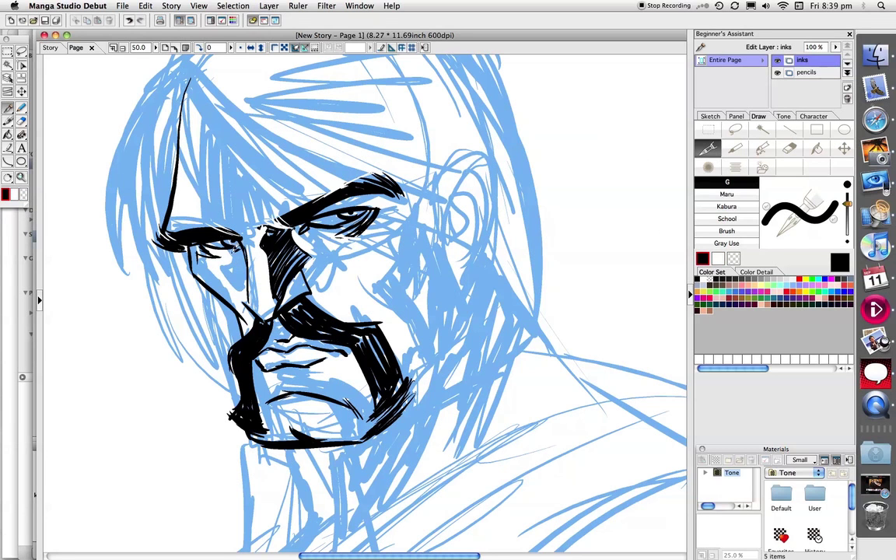
left_click_drag(228, 251, 244, 249)
mouse_move(192, 234)
left_mouse_down()
mouse_move(226, 224)
mouse_move(217, 271)
mouse_move(228, 255)
mouse_move(251, 295)
mouse_move(341, 276)
mouse_move(351, 248)
mouse_move(304, 272)
left_mouse_up()
left_click_drag(324, 259, 312, 277)
left_click_drag(331, 263, 315, 285)
left_click_drag(339, 268, 315, 290)
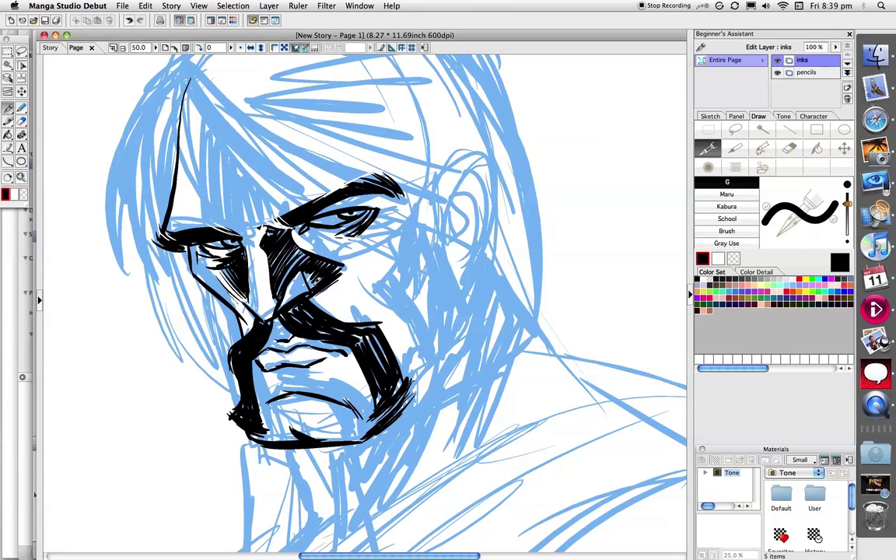
left_click_drag(277, 260, 286, 238)
mouse_move(368, 235)
left_mouse_down()
mouse_move(385, 204)
mouse_move(378, 292)
mouse_move(410, 382)
left_mouse_up()
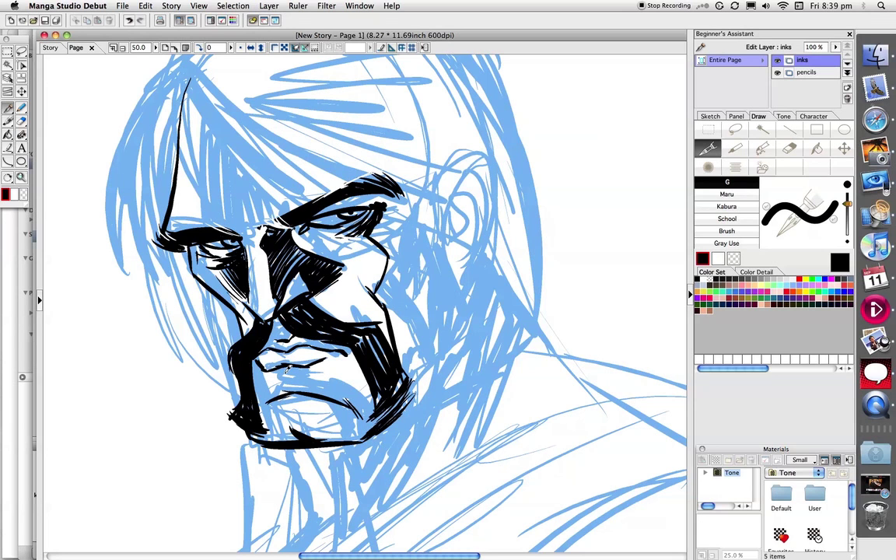
- Hatch the shadow along the chin crease below the lower lip
mouse_move(237, 380)
left_mouse_down()
mouse_move(282, 354)
mouse_move(305, 357)
left_mouse_up()
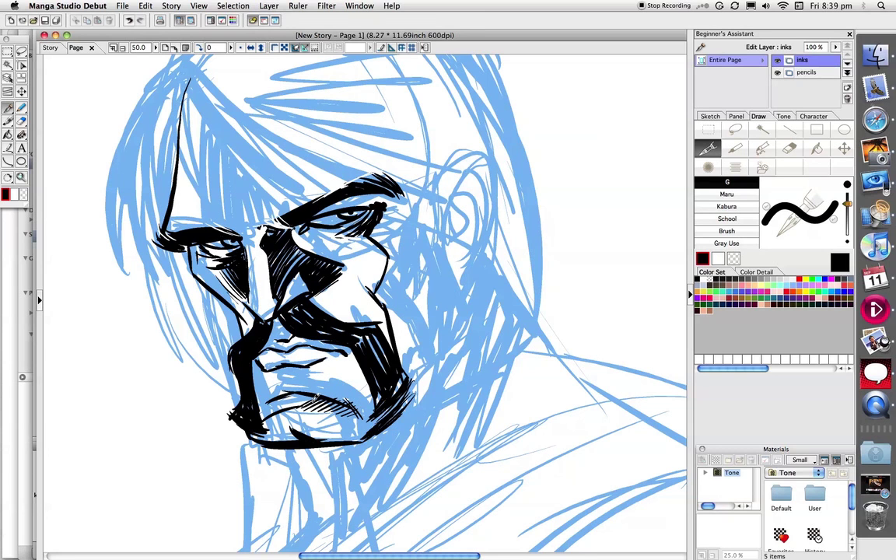
left_click_drag(301, 410, 313, 395)
mouse_move(291, 415)
left_mouse_down()
mouse_move(310, 396)
mouse_move(302, 400)
left_mouse_up()
mouse_move(275, 421)
left_mouse_down()
mouse_move(295, 400)
mouse_move(286, 403)
left_mouse_up()
left_click_drag(265, 424, 278, 400)
left_click_drag(258, 419, 267, 409)
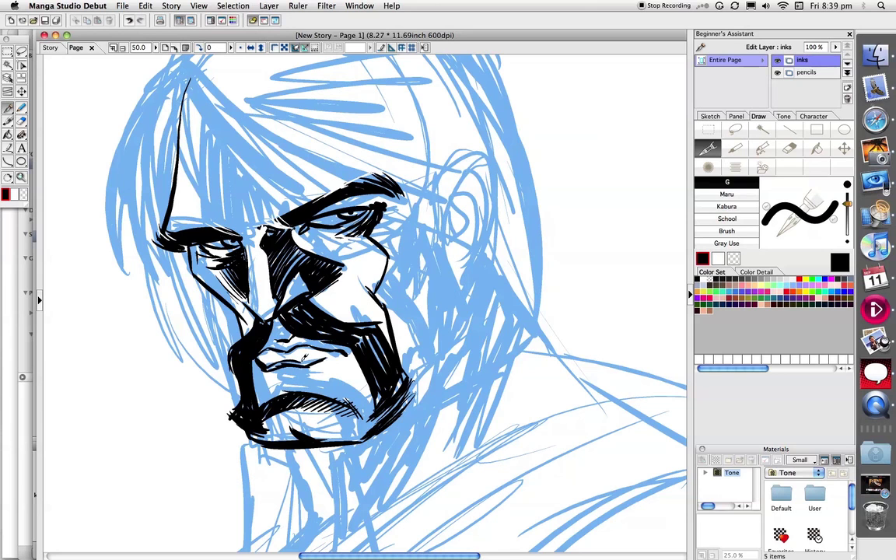
- Fill the lips with short dark hatching strokes
left_click_drag(316, 363, 323, 353)
left_click_drag(305, 365, 314, 355)
left_click_drag(297, 364, 304, 355)
left_click_drag(286, 365, 293, 356)
left_click_drag(273, 368, 279, 355)
left_click_drag(261, 361, 270, 352)
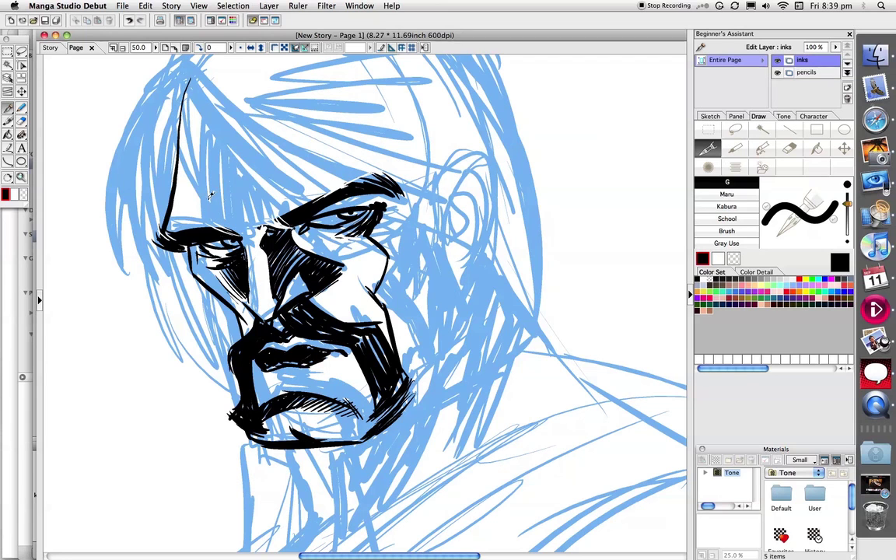
- Ink tapered black shadow strokes on the forehead above the far eyebrow and along the nose bridge
left_click_drag(170, 144, 166, 207)
left_click_drag(183, 167, 175, 205)
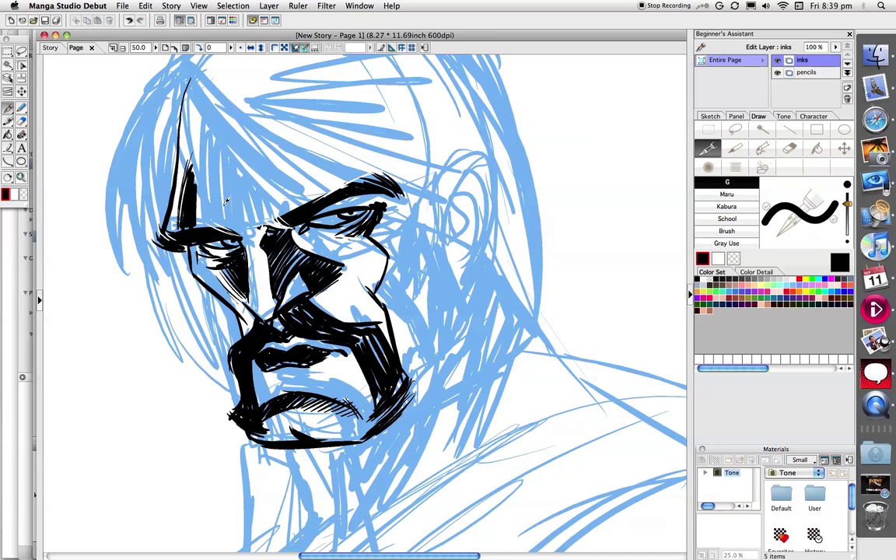
mouse_move(190, 141)
left_mouse_down()
mouse_move(176, 194)
mouse_move(188, 208)
mouse_move(240, 215)
mouse_move(230, 223)
mouse_move(231, 248)
mouse_move(246, 286)
left_mouse_up()
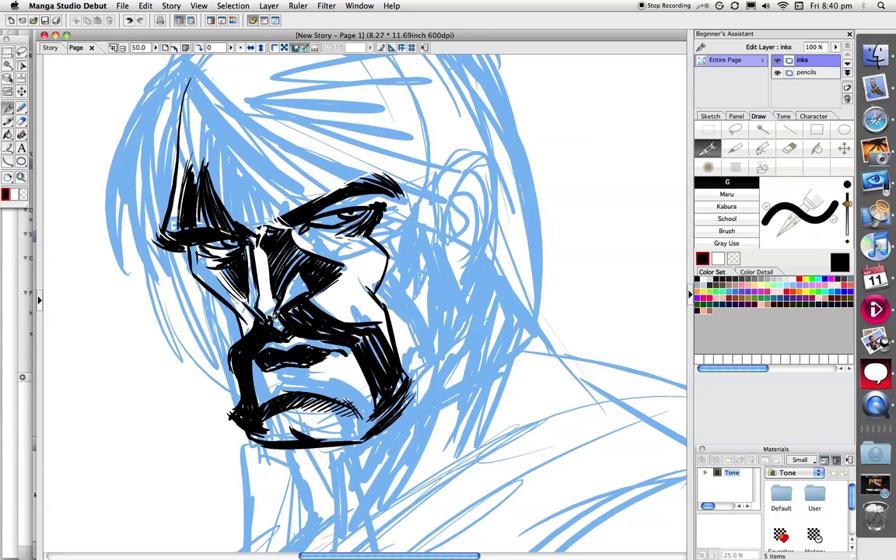
- Hatch fine parallel shading strokes across the near cheek beside the nose shadow
mouse_move(283, 261)
left_mouse_down()
mouse_move(304, 288)
mouse_move(311, 276)
mouse_move(327, 295)
left_mouse_up()
mouse_move(348, 268)
left_mouse_down()
mouse_move(331, 300)
mouse_move(339, 306)
left_mouse_up()
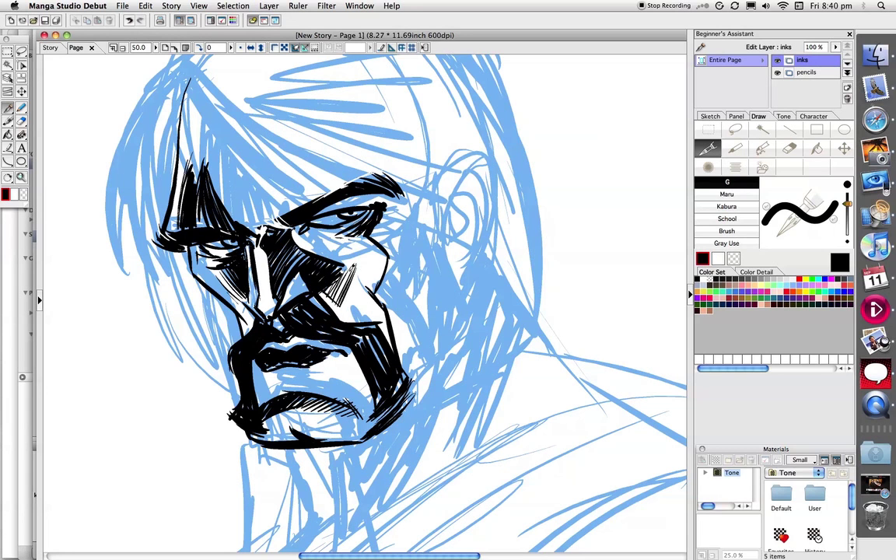
mouse_move(358, 267)
left_mouse_down()
mouse_move(343, 306)
mouse_move(338, 300)
mouse_move(353, 305)
left_mouse_up()
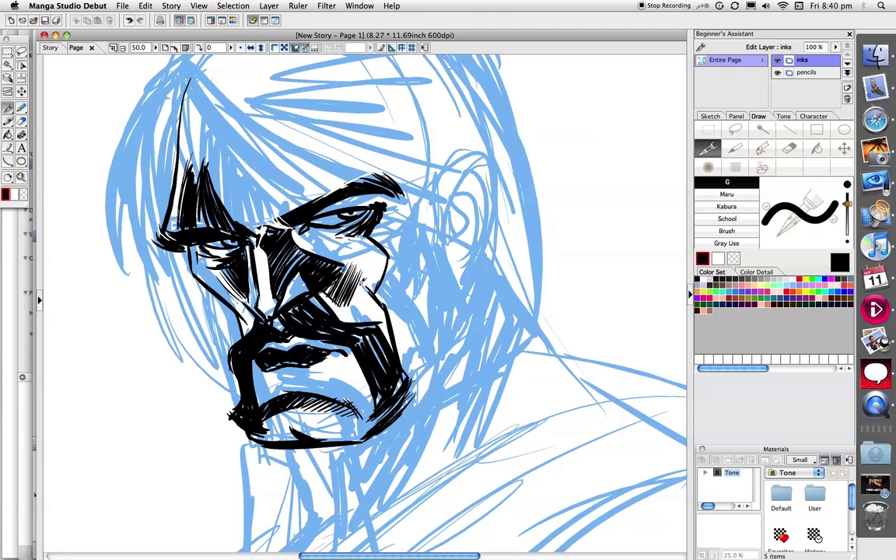
left_click_drag(327, 234, 352, 272)
left_click_drag(356, 226, 344, 272)
left_click_drag(359, 225, 347, 277)
left_click_drag(358, 226, 351, 278)
- Ink the near cheek hollow, the jaw contour and the black sideburn shadow in front of the ear
mouse_move(358, 247)
left_mouse_down()
mouse_move(353, 258)
mouse_move(398, 305)
mouse_move(417, 374)
left_mouse_up()
mouse_move(401, 313)
left_mouse_down()
mouse_move(416, 379)
mouse_move(409, 369)
left_mouse_up()
left_click_drag(398, 321, 413, 380)
mouse_move(433, 234)
left_mouse_down()
mouse_move(467, 319)
mouse_move(427, 371)
left_mouse_up()
left_click_drag(433, 234, 444, 354)
mouse_move(445, 333)
left_mouse_down()
mouse_move(438, 374)
mouse_move(425, 382)
left_mouse_up()
left_click_drag(427, 359, 417, 375)
mouse_move(425, 214)
left_mouse_down()
mouse_move(417, 305)
mouse_move(423, 259)
left_mouse_up()
- Fill the shadow along the far cheek with black hatching strokes
mouse_move(219, 301)
left_mouse_down()
mouse_move(216, 347)
mouse_move(226, 345)
left_mouse_up()
mouse_move(205, 282)
left_mouse_down()
mouse_move(211, 310)
mouse_move(204, 282)
left_mouse_up()
mouse_move(204, 266)
left_mouse_down()
mouse_move(215, 299)
mouse_move(217, 290)
left_mouse_up()
left_click_drag(209, 278, 222, 306)
left_click_drag(198, 269, 229, 314)
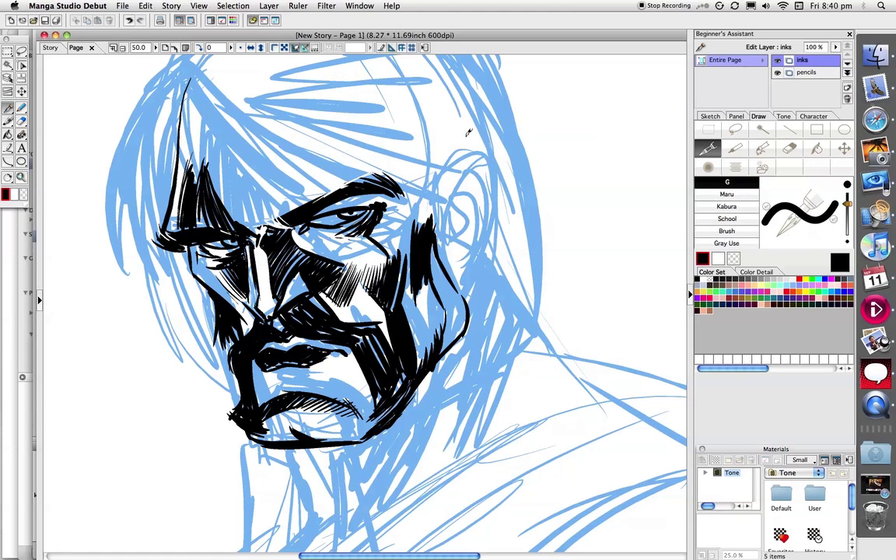
- Outline the ear with a hoop earring on its lobe and clean up the earring with white
mouse_move(433, 201)
left_mouse_down()
mouse_move(491, 248)
mouse_move(476, 291)
mouse_move(486, 287)
mouse_move(488, 308)
left_mouse_up()
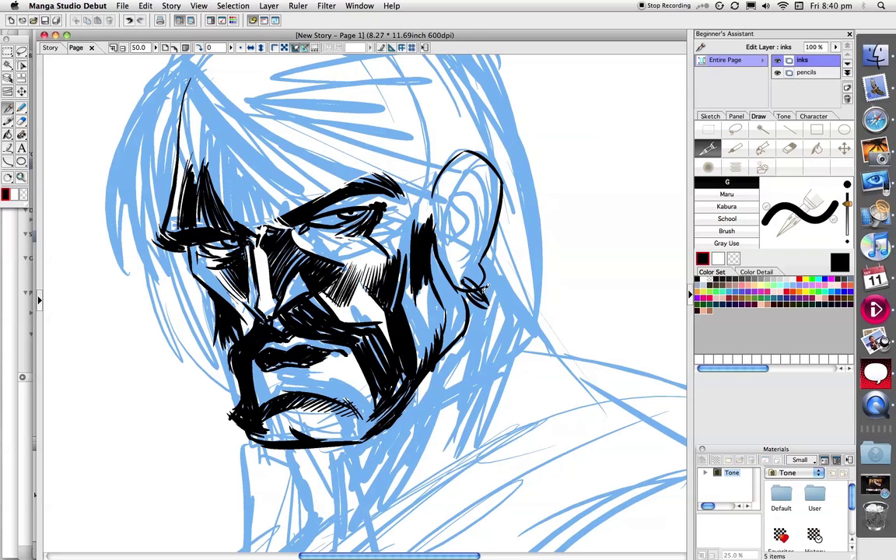
left_click(716, 259)
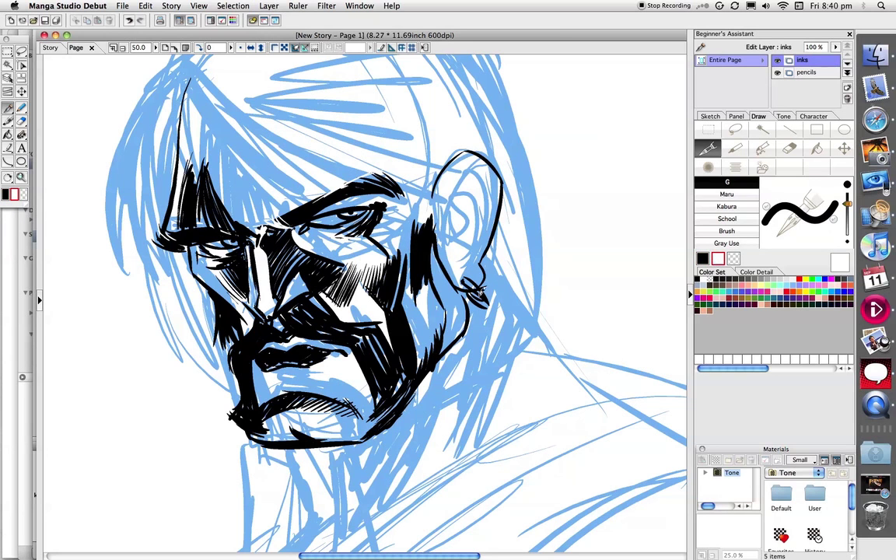
mouse_move(485, 302)
left_mouse_down()
mouse_move(476, 290)
mouse_move(482, 294)
left_mouse_up()
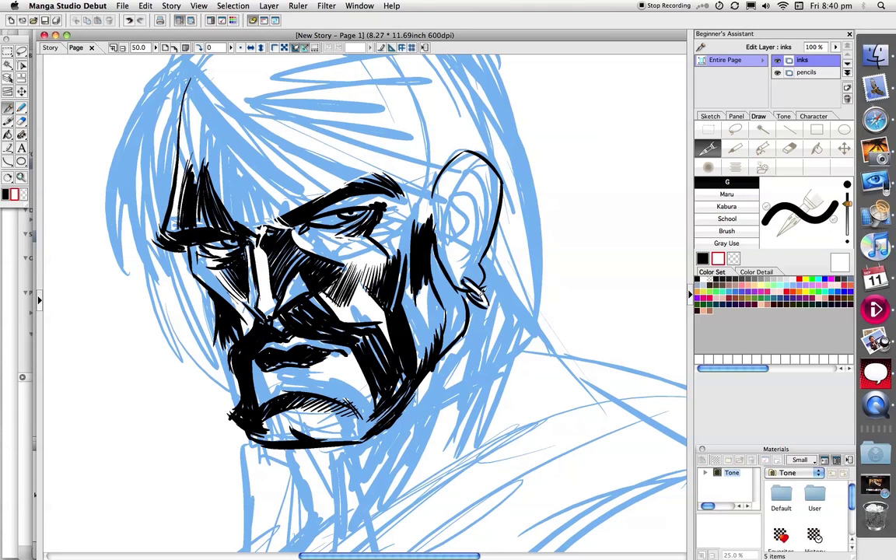
- Preview the inks without the pencils layer, show it again, and ink the ear's inner folds and shadows in black
left_click(702, 259)
left_click(777, 72)
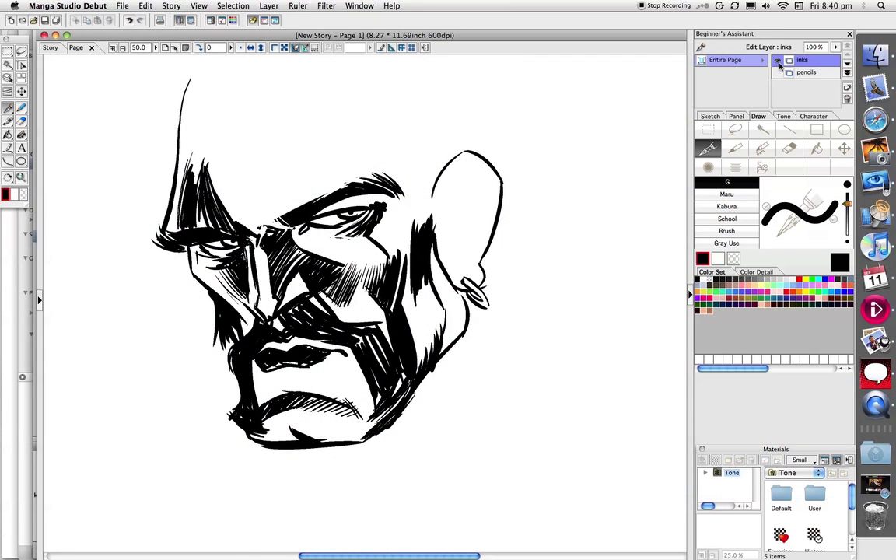
left_click(777, 72)
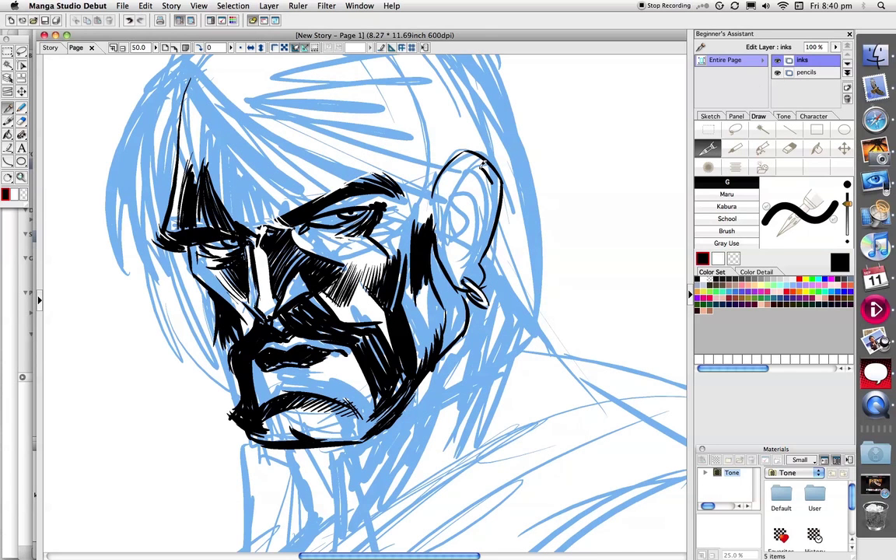
left_click_drag(452, 209, 443, 244)
mouse_move(470, 162)
left_mouse_down()
mouse_move(449, 177)
mouse_move(478, 152)
left_mouse_up()
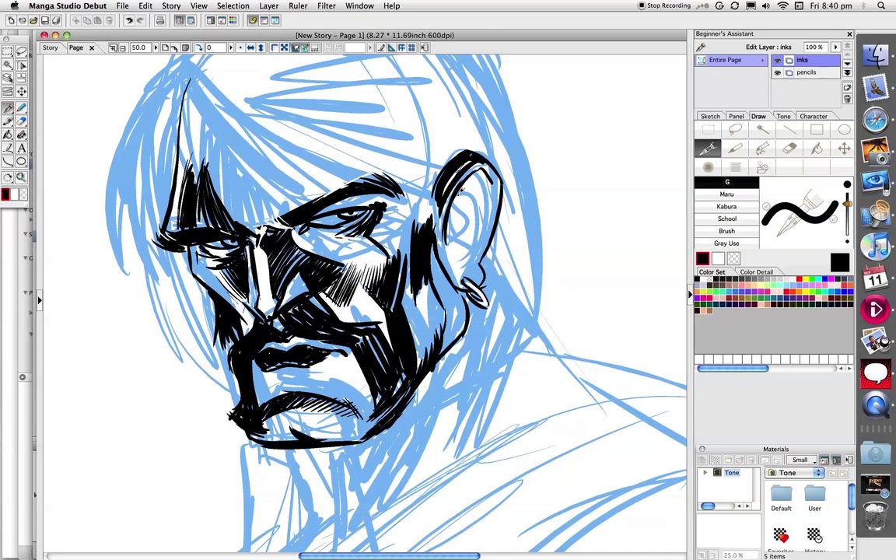
mouse_move(452, 210)
left_mouse_down()
mouse_move(473, 183)
mouse_move(483, 217)
left_mouse_up()
mouse_move(477, 177)
left_mouse_down()
mouse_move(471, 192)
mouse_move(465, 178)
mouse_move(483, 204)
mouse_move(470, 257)
mouse_move(483, 246)
mouse_move(452, 255)
mouse_move(461, 250)
mouse_move(479, 271)
left_mouse_up()
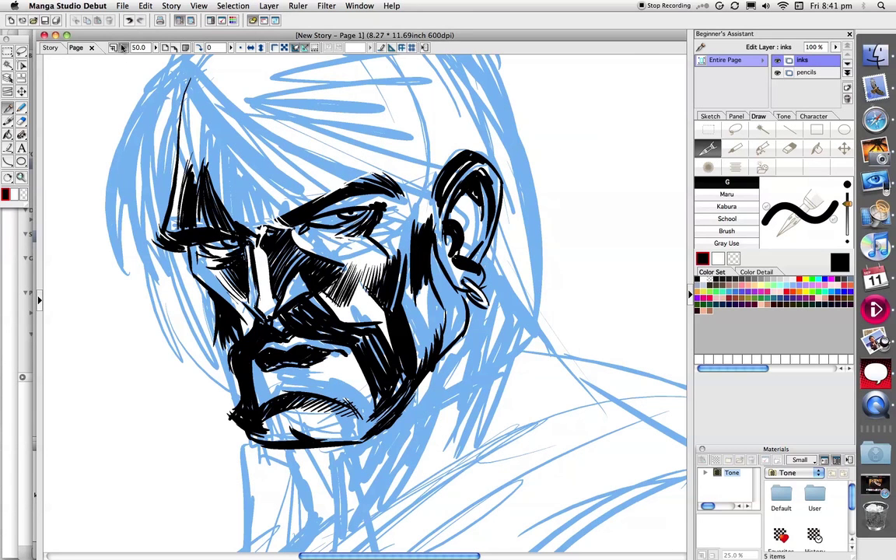
- At 33.3% zoom, ink the front neck line below the chin and the tapered strokes behind the ear
left_click(122, 48)
left_click_drag(429, 345, 413, 275)
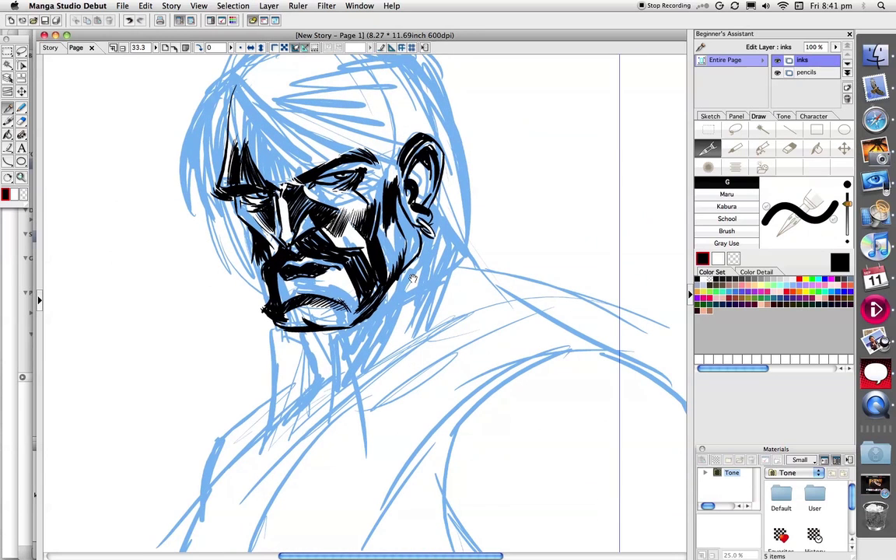
left_click_drag(301, 333, 322, 389)
left_click_drag(425, 214, 431, 247)
mouse_move(440, 208)
left_mouse_down()
mouse_move(458, 258)
mouse_move(471, 254)
left_mouse_up()
- Fill the forehead shadow above the far eyebrow with solid black up to the hairline peak
scroll(383, 158, "up", 3)
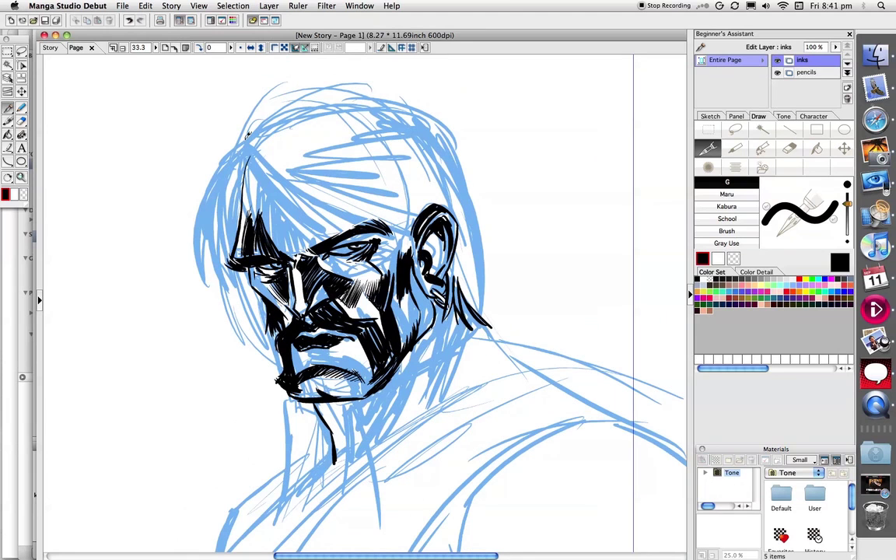
left_click_drag(248, 133, 289, 227)
left_click_drag(227, 159, 277, 227)
left_click_drag(226, 139, 269, 235)
left_click_drag(248, 199, 261, 231)
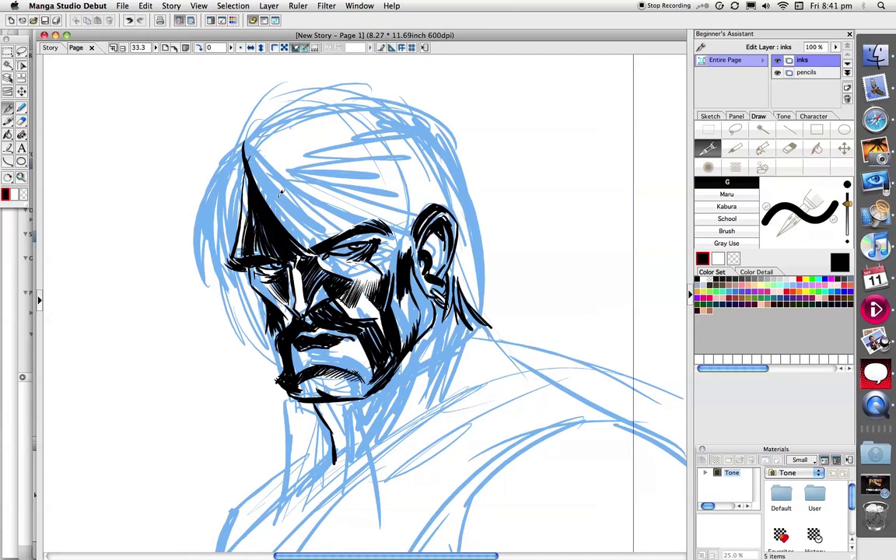
left_click_drag(248, 195, 280, 223)
- Ink thick black strokes sweeping from the forehead over the near eyebrow to the ear
mouse_move(233, 163)
left_mouse_down()
mouse_move(273, 215)
mouse_move(347, 234)
left_mouse_up()
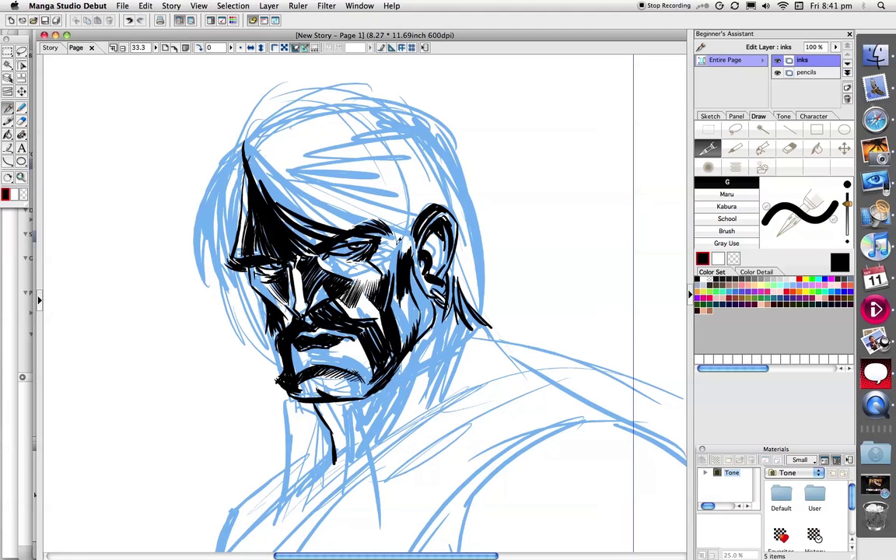
left_click_drag(304, 212, 381, 227)
mouse_move(278, 194)
left_mouse_down()
mouse_move(404, 231)
mouse_move(376, 204)
left_mouse_up()
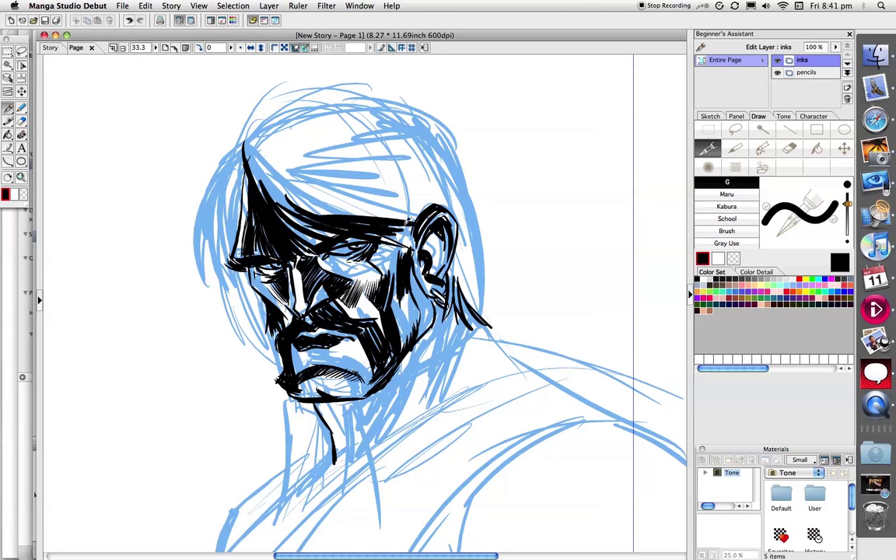
- Outline the swept hairline, the crown and the back of the head down to the nape
left_click_drag(246, 169, 299, 196)
mouse_move(226, 147)
left_mouse_down()
mouse_move(280, 204)
mouse_move(269, 183)
mouse_move(296, 106)
mouse_move(331, 93)
mouse_move(379, 102)
left_mouse_up()
mouse_move(300, 108)
left_mouse_down()
mouse_move(404, 109)
mouse_move(397, 101)
mouse_move(475, 227)
mouse_move(484, 303)
left_mouse_up()
left_click_drag(481, 242, 496, 322)
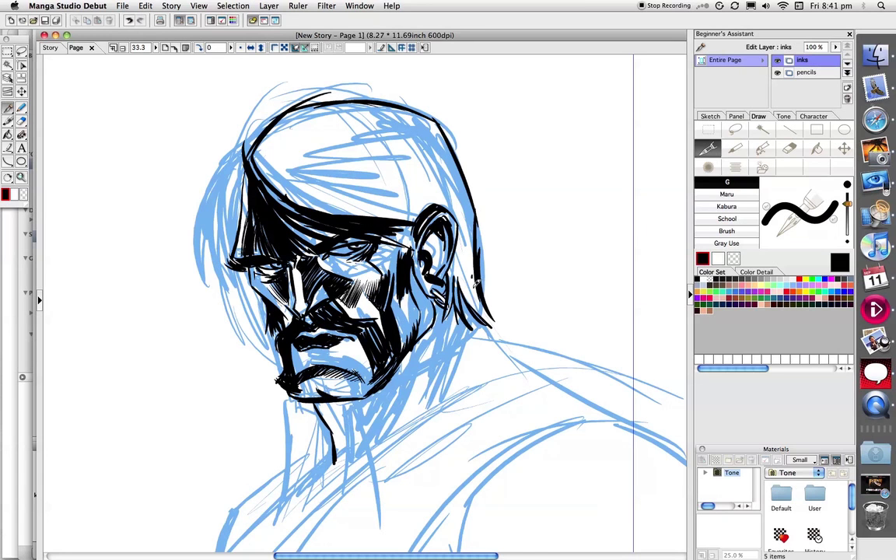
- Fill the hair behind the ear with solid black strokes tapering down to the nape
left_click_drag(477, 282, 496, 325)
left_click_drag(465, 259, 493, 322)
mouse_move(462, 256)
left_mouse_down()
mouse_move(483, 306)
mouse_move(458, 308)
left_mouse_up()
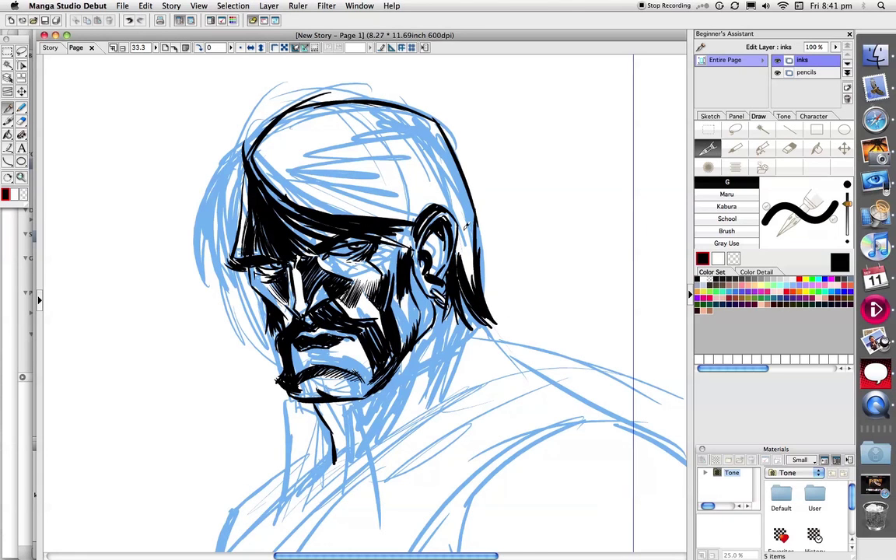
left_click_drag(466, 221, 469, 274)
left_click_drag(474, 212, 484, 308)
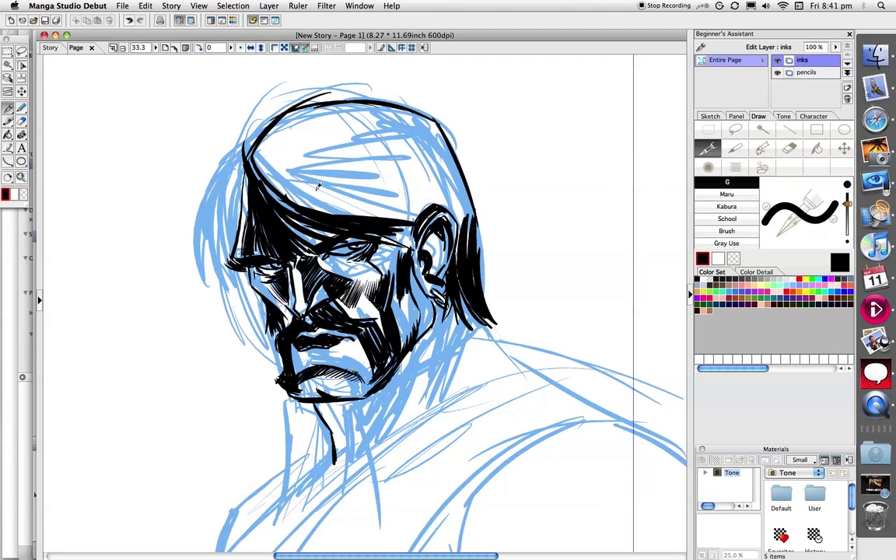
- Thicken the side-swept fringe above the near eyebrow with long black strokes from the parting towards the ear
left_click_drag(253, 164, 330, 214)
left_click_drag(272, 181, 318, 201)
left_click_drag(254, 168, 346, 204)
mouse_move(283, 187)
left_mouse_down()
mouse_move(361, 204)
mouse_move(397, 196)
left_mouse_up()
mouse_move(310, 195)
left_mouse_down()
mouse_move(421, 205)
mouse_move(380, 190)
left_mouse_up()
left_click_drag(310, 192, 389, 172)
- Enlarge the G pen and build up the swept hair above the fringe with broad black strokes
key("bracketright")
key("bracketright")
key("bracketright")
key("bracketright")
key("bracketright")
key("bracketright")
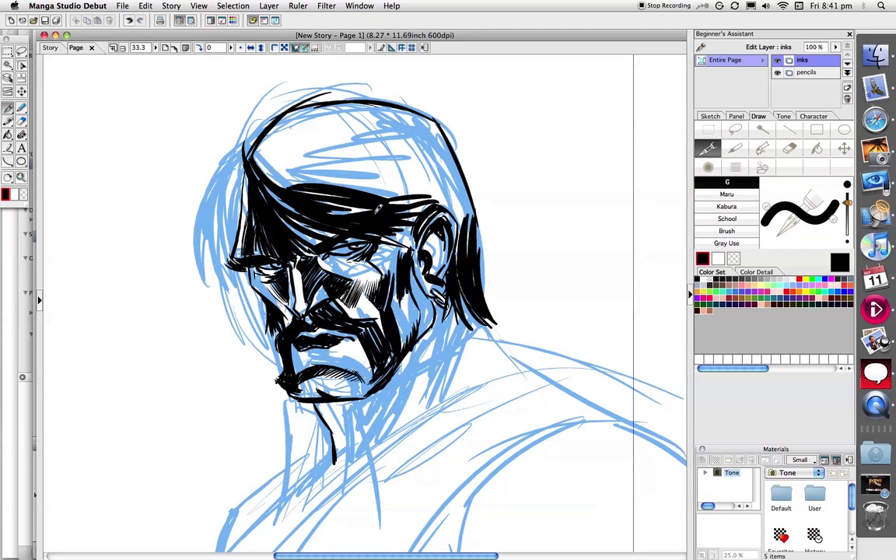
mouse_move(242, 144)
left_mouse_down()
mouse_move(289, 172)
mouse_move(369, 170)
left_mouse_up()
left_click_drag(289, 156, 383, 181)
left_click_drag(327, 170, 390, 180)
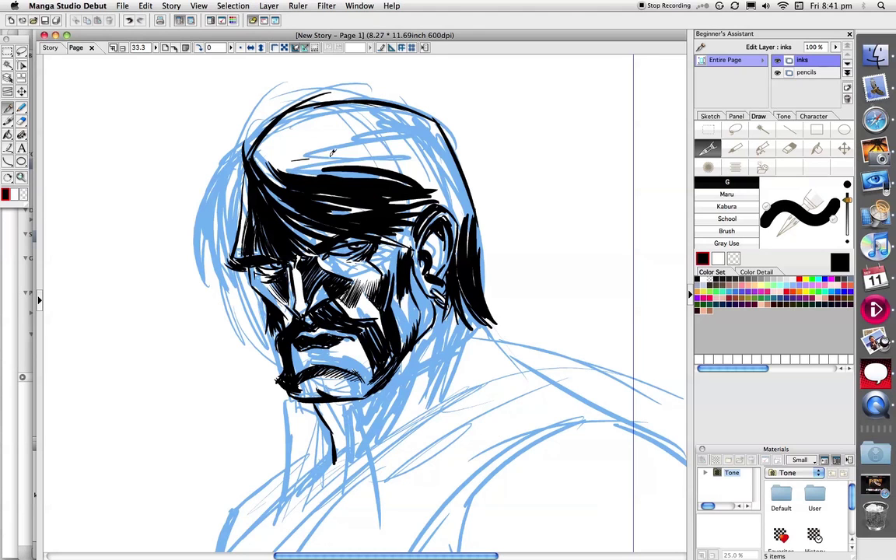
left_click_drag(333, 153, 369, 158)
mouse_move(293, 162)
left_mouse_down()
mouse_move(424, 180)
mouse_move(308, 174)
mouse_move(398, 176)
left_mouse_up()
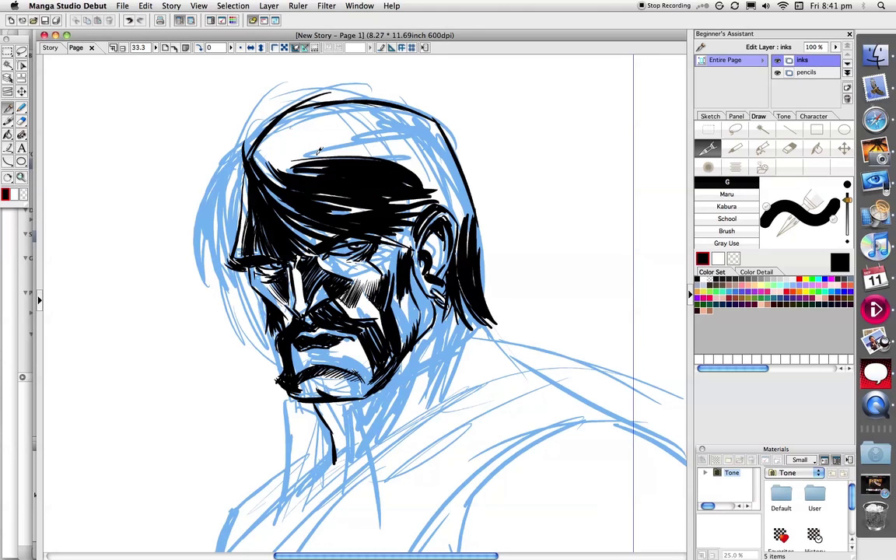
left_click_drag(265, 140, 400, 180)
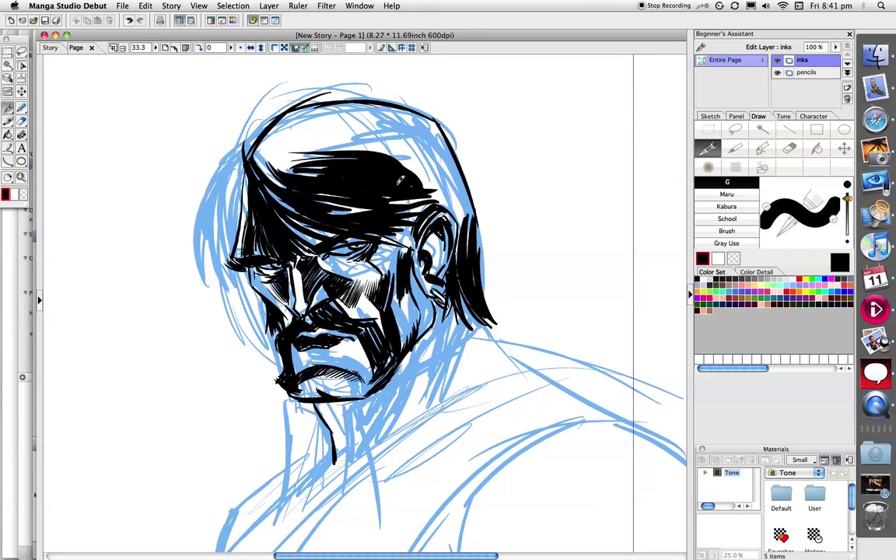
- Fill the crown and back of the head with tapered black strokes, leaving a white highlight beside the parting
left_click_drag(273, 125, 383, 162)
left_click_drag(297, 112, 398, 172)
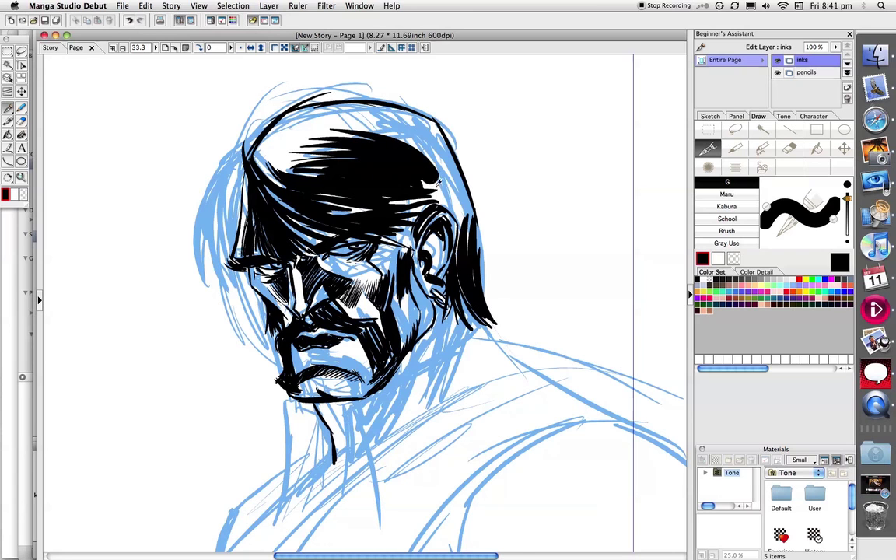
mouse_move(343, 116)
left_mouse_down()
mouse_move(421, 138)
mouse_move(441, 177)
mouse_move(384, 113)
mouse_move(413, 122)
mouse_move(455, 177)
mouse_move(376, 113)
mouse_move(433, 140)
left_mouse_up()
left_click_drag(344, 98, 403, 128)
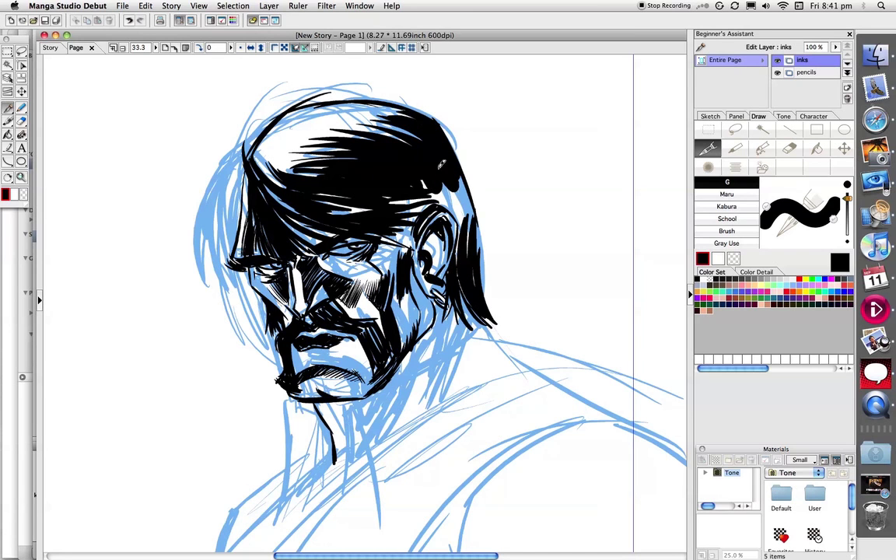
mouse_move(403, 166)
left_mouse_down()
mouse_move(432, 205)
mouse_move(422, 204)
mouse_move(445, 184)
left_mouse_up()
left_click_drag(336, 205, 406, 203)
- Outline the lock of hair on the far side of the parting and fill it with black
left_click_drag(236, 129, 179, 235)
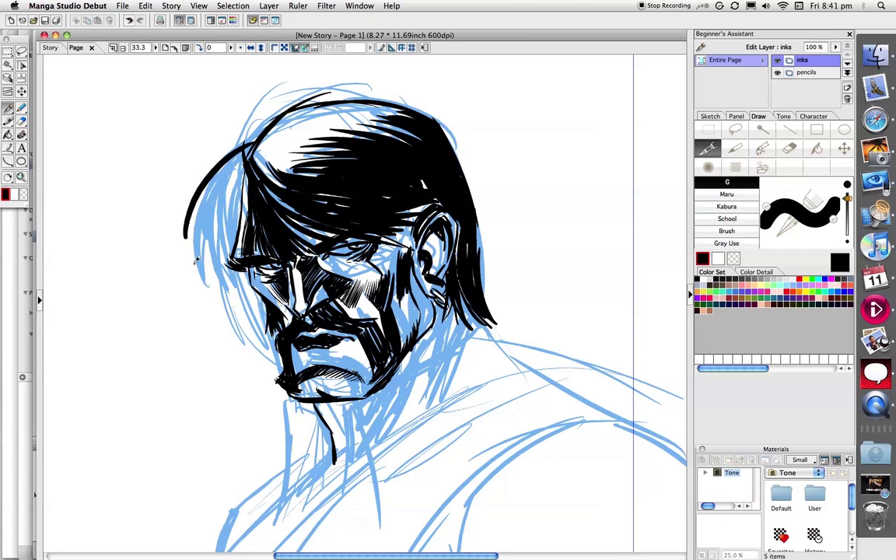
left_click_drag(207, 272, 227, 158)
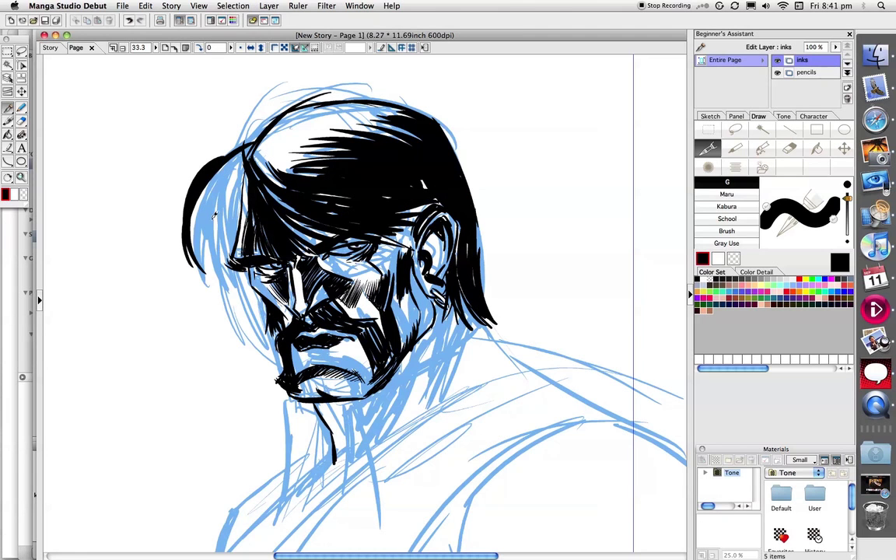
left_click_drag(201, 247, 242, 161)
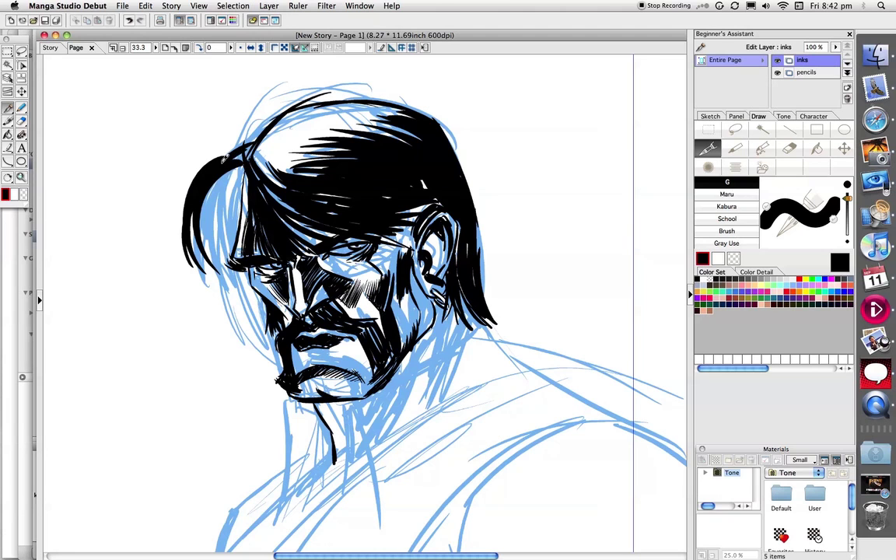
mouse_move(199, 181)
left_mouse_down()
mouse_move(235, 156)
mouse_move(198, 201)
left_mouse_up()
mouse_move(198, 156)
left_mouse_down()
mouse_move(186, 237)
mouse_move(212, 215)
left_mouse_up()
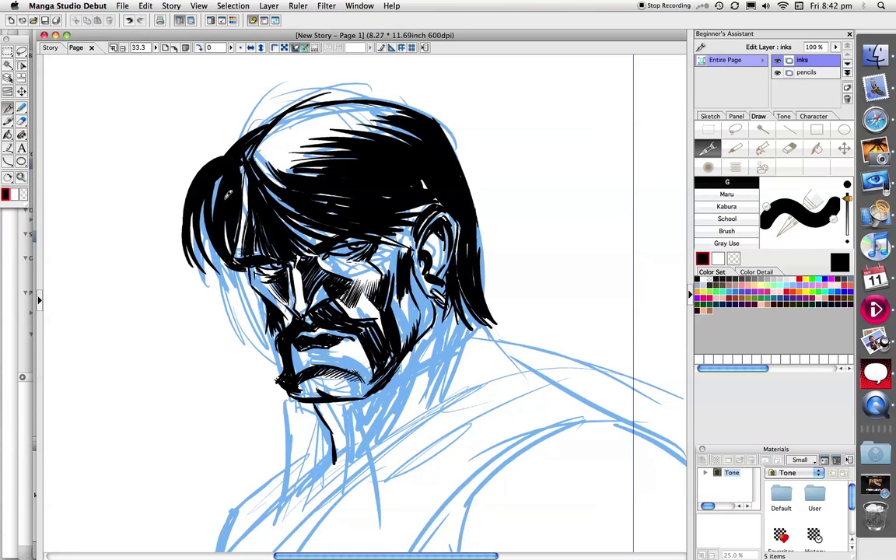
left_click_drag(217, 177, 205, 217)
- Ink thin loose strands hanging past the far cheek and across the white highlight on top of the hair
left_click_drag(221, 263, 260, 340)
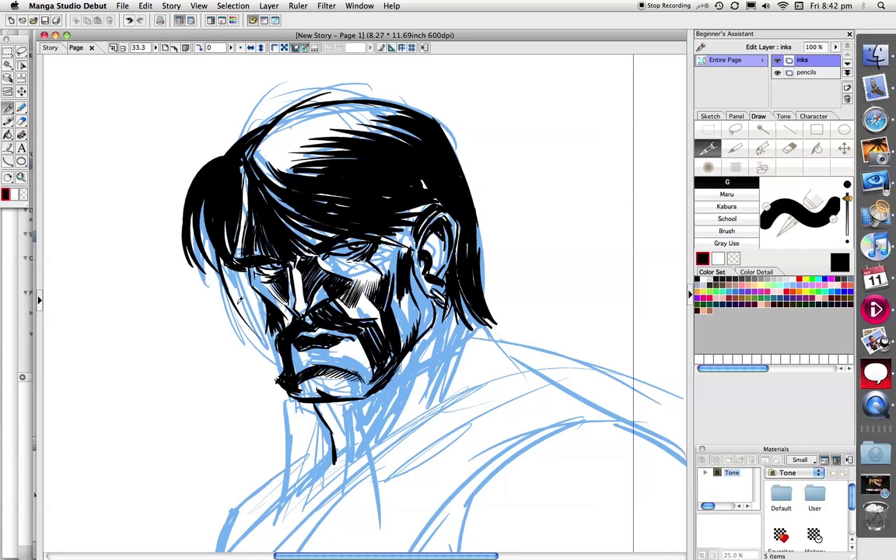
left_click_drag(225, 242, 208, 292)
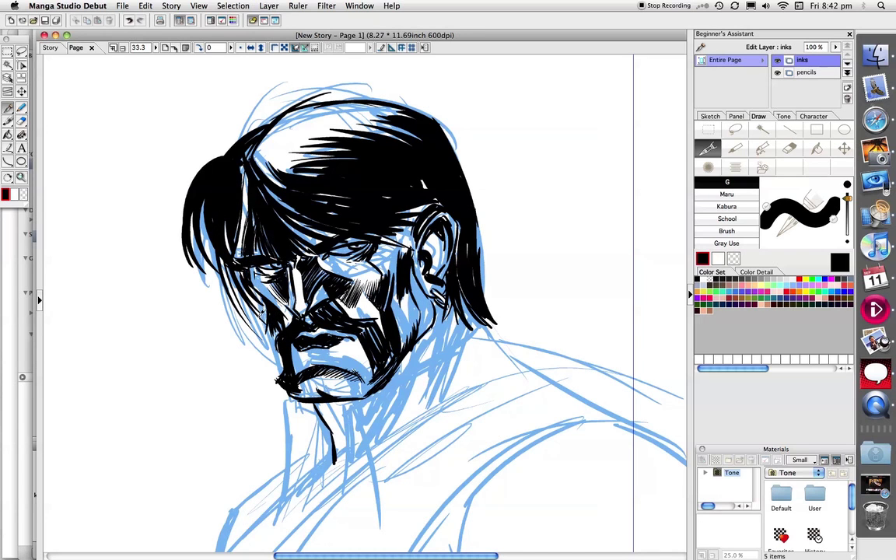
left_click_drag(192, 210, 213, 286)
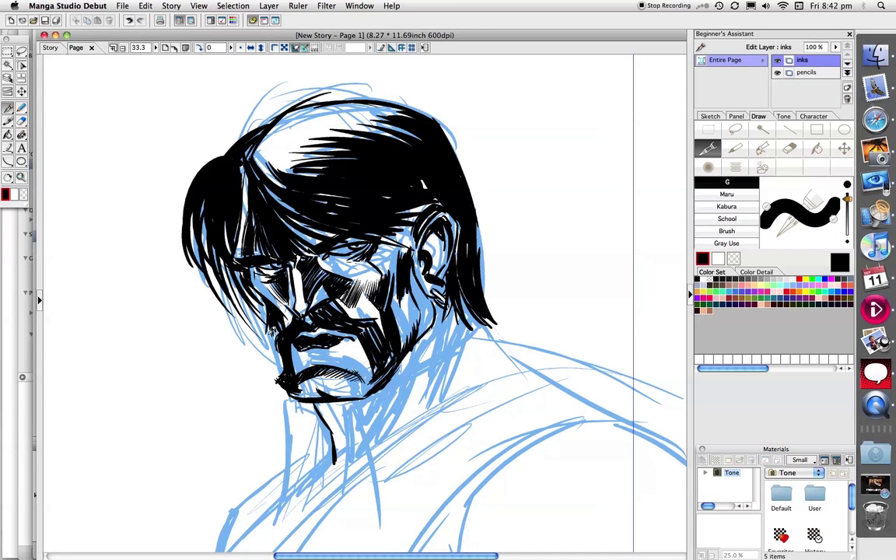
mouse_move(231, 143)
left_mouse_down()
mouse_move(258, 120)
mouse_move(291, 121)
mouse_move(320, 147)
mouse_move(298, 165)
mouse_move(336, 237)
left_mouse_up()
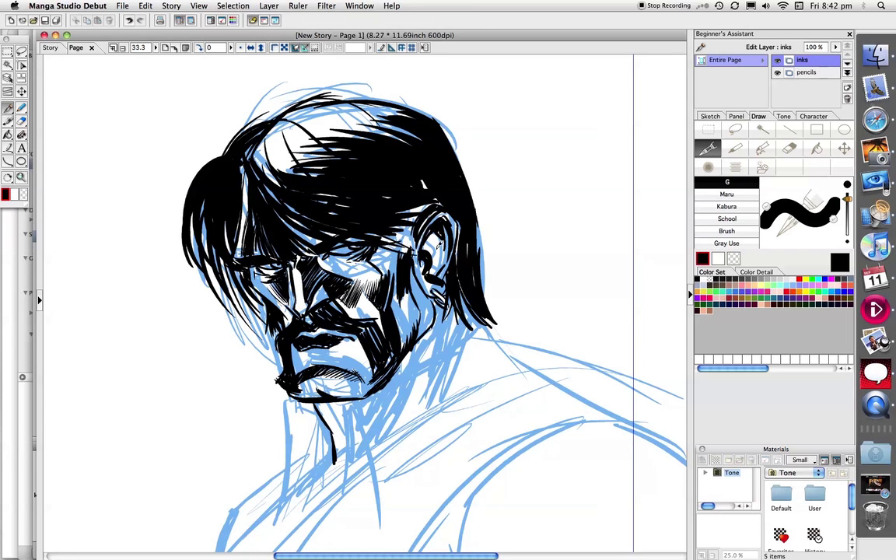
- Blacken the side of the face in front of the ear and thicken the shadow along the rear jawline
left_click_drag(426, 250, 449, 252)
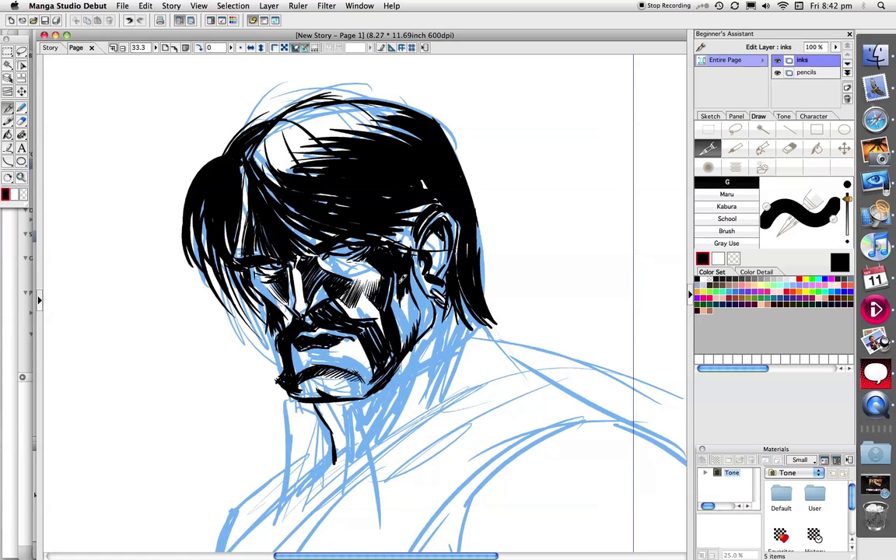
mouse_move(371, 238)
left_mouse_down()
mouse_move(386, 288)
mouse_move(378, 305)
left_mouse_up()
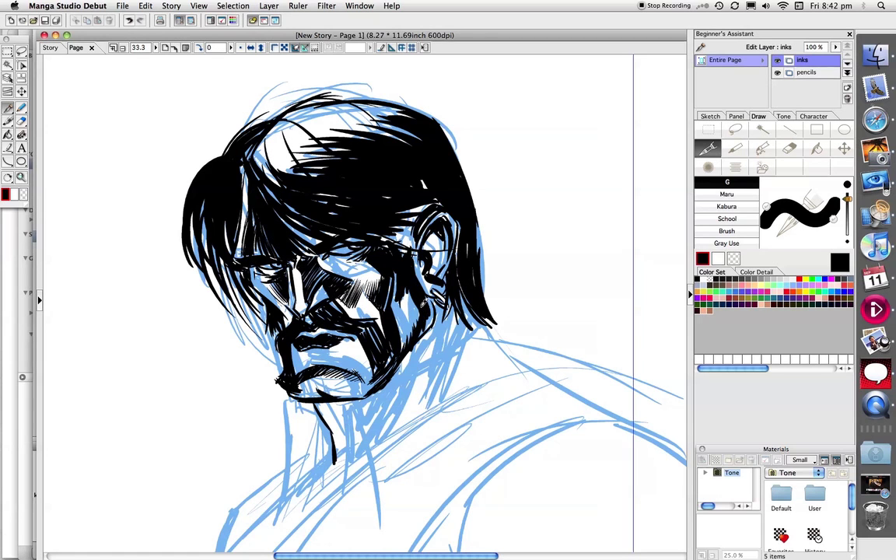
left_click_drag(382, 259, 391, 291)
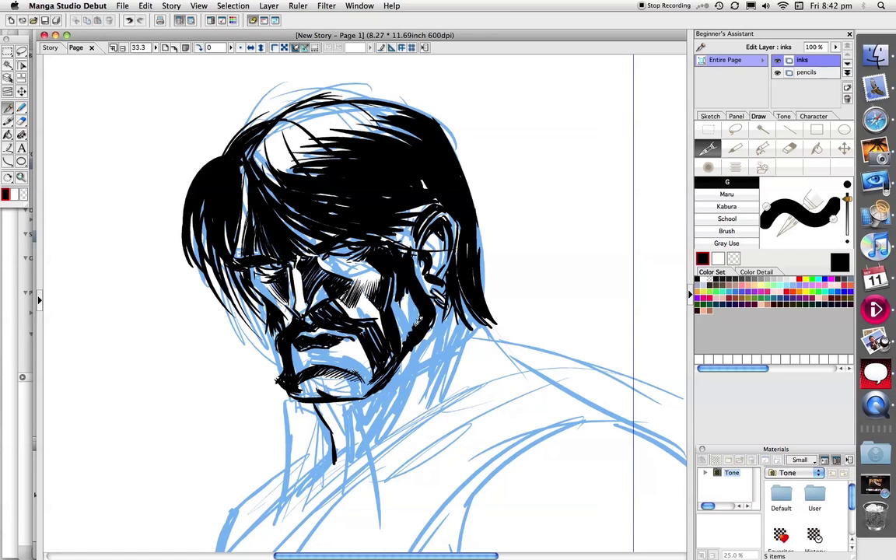
left_click_drag(404, 288, 396, 321)
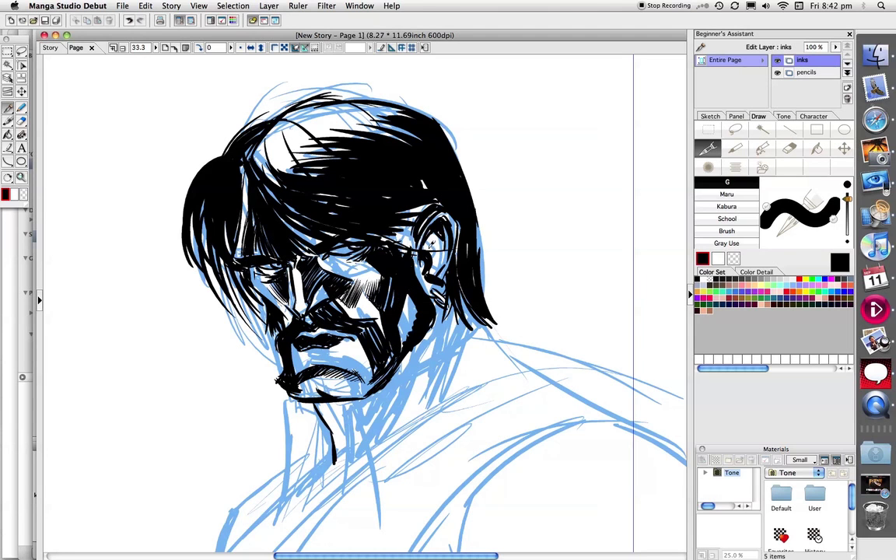
- Deepen the black shadows around the near eye and inside the ear
left_click_drag(393, 217, 381, 225)
mouse_move(393, 218)
left_mouse_down()
mouse_move(382, 247)
mouse_move(385, 235)
left_mouse_up()
left_click_drag(311, 217, 335, 236)
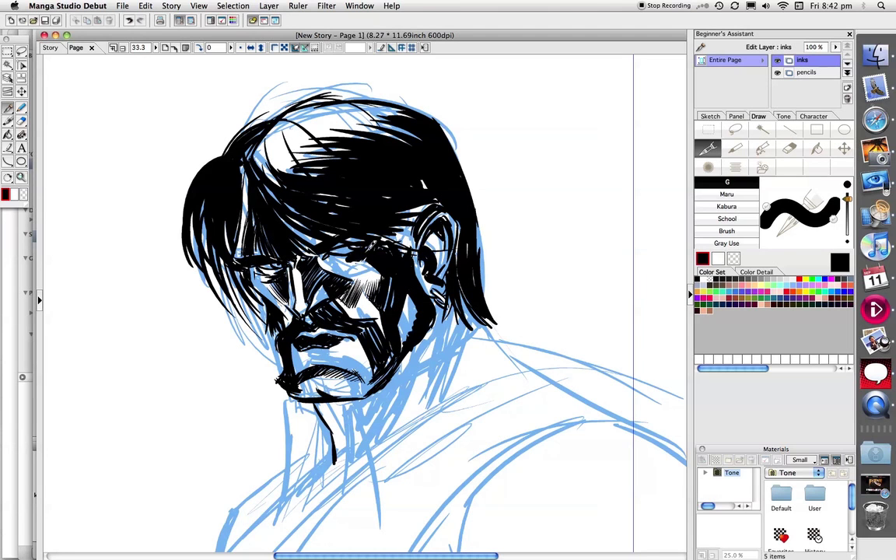
left_click_drag(235, 254, 256, 243)
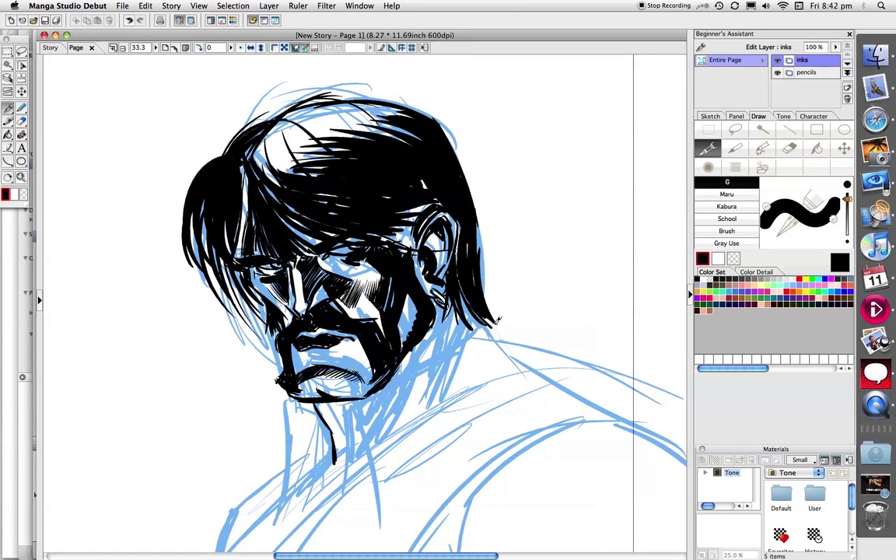
- Outline the upturned near collar from below the jaw to its front point and back up to the nape
mouse_move(443, 352)
left_mouse_down()
mouse_move(482, 328)
mouse_move(502, 349)
left_mouse_up()
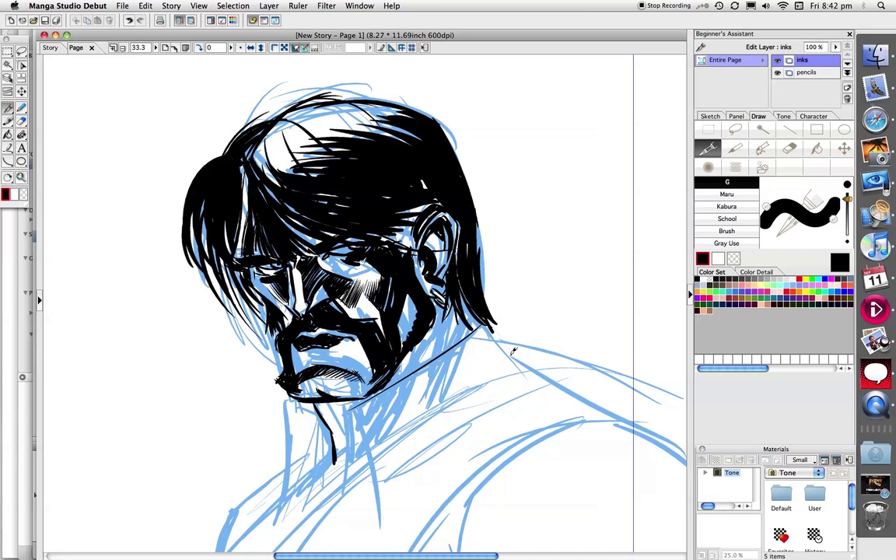
mouse_move(516, 407)
left_mouse_down()
mouse_move(472, 305)
mouse_move(462, 217)
left_mouse_up()
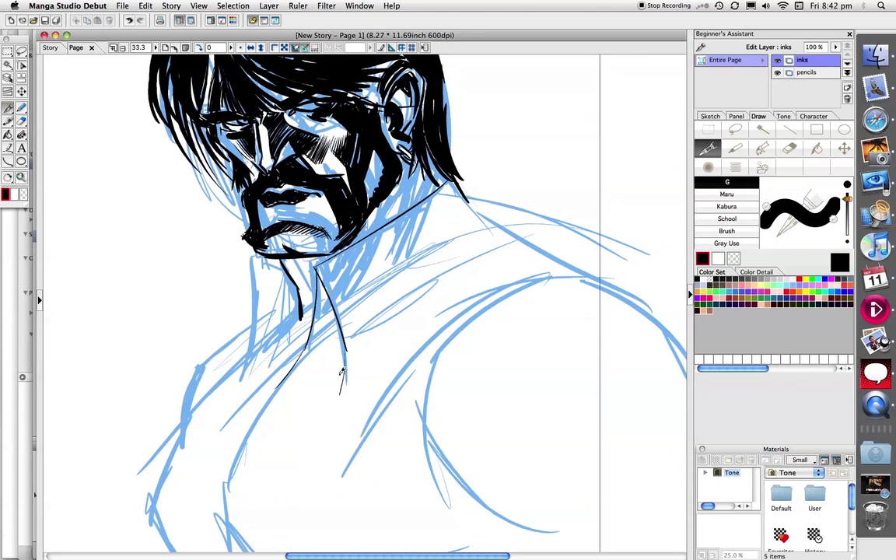
mouse_move(340, 394)
left_mouse_down()
mouse_move(456, 280)
mouse_move(510, 252)
left_mouse_up()
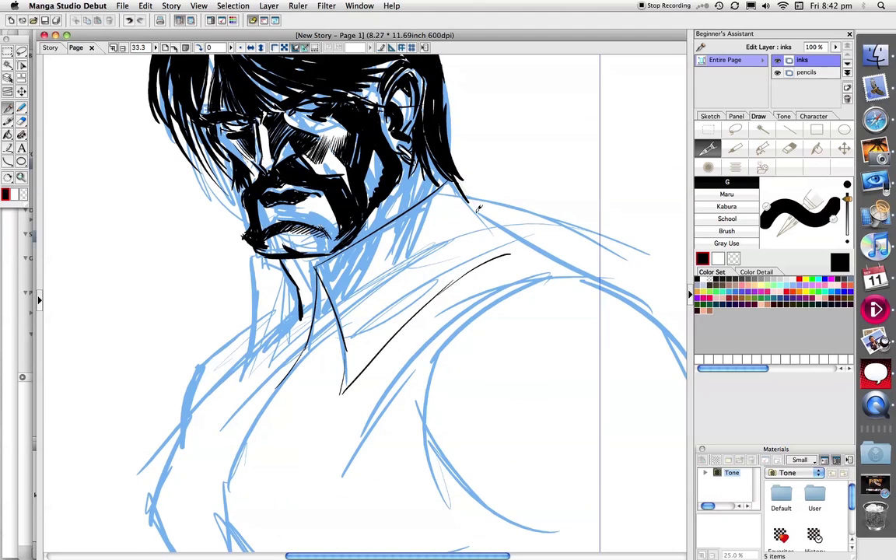
left_click_drag(461, 189, 512, 247)
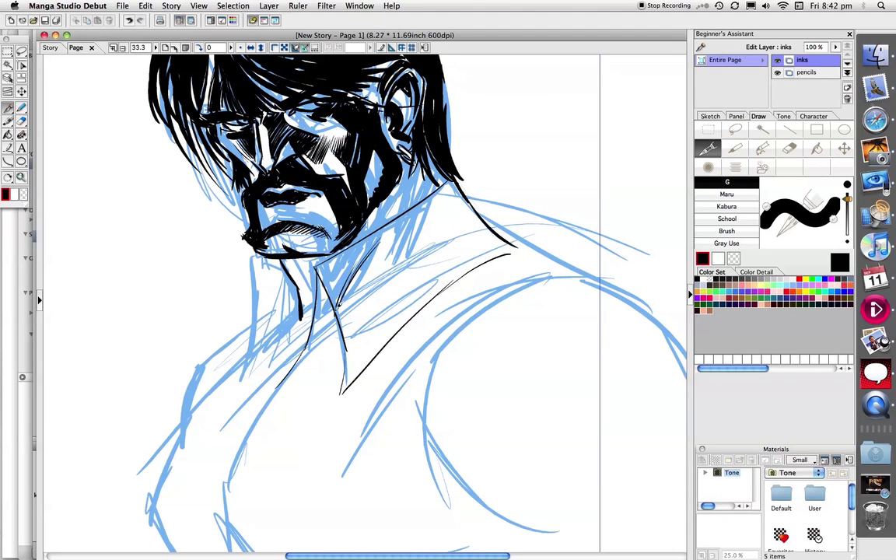
- Hatch the front part of the near collar with close diagonal black strokes
left_click_drag(391, 243, 344, 321)
left_click_drag(405, 225, 336, 337)
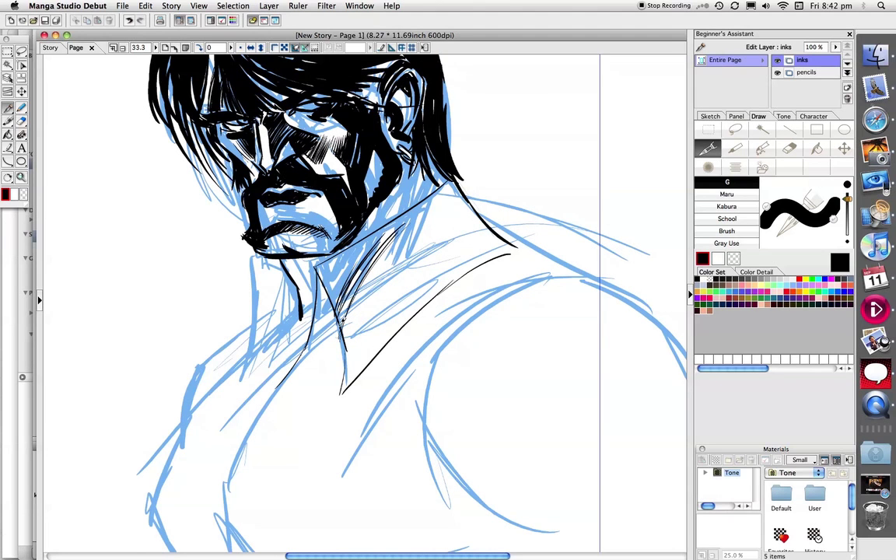
left_click_drag(382, 253, 347, 305)
left_click_drag(406, 220, 345, 321)
left_click_drag(396, 237, 339, 321)
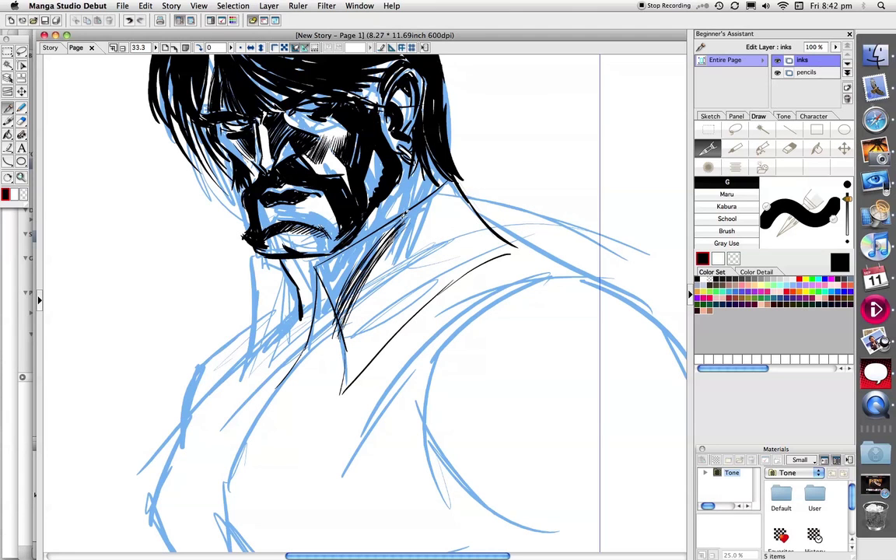
left_click_drag(406, 219, 346, 318)
- Fill the rest of the near collar with dense black strokes down to its point and back to the shoulder corner
left_click_drag(366, 201, 312, 304)
mouse_move(389, 183)
left_mouse_down()
mouse_move(323, 288)
mouse_move(315, 346)
mouse_move(335, 335)
mouse_move(362, 229)
left_mouse_up()
mouse_move(405, 168)
left_mouse_down()
mouse_move(358, 222)
mouse_move(363, 292)
left_mouse_up()
left_click_drag(385, 226, 330, 332)
mouse_move(428, 234)
left_mouse_down()
mouse_move(367, 288)
mouse_move(377, 268)
left_mouse_up()
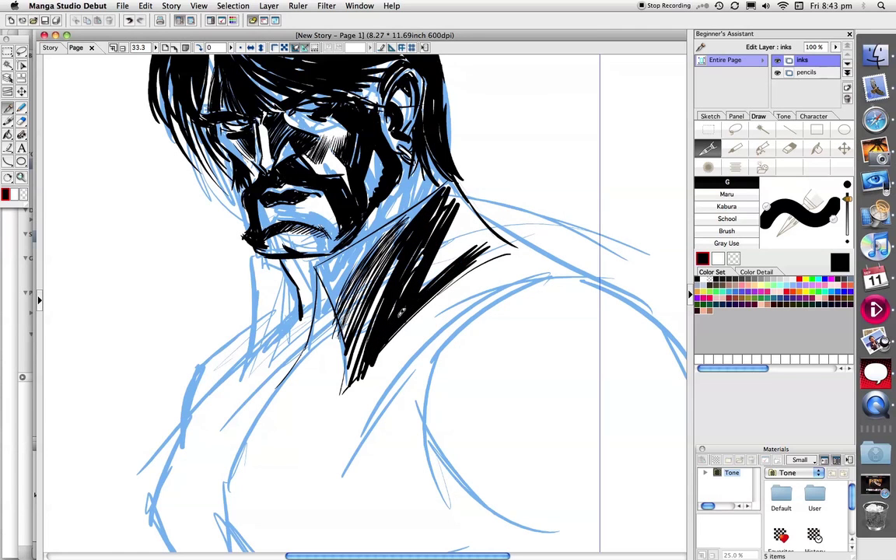
mouse_move(428, 212)
left_mouse_down()
mouse_move(449, 254)
mouse_move(381, 251)
left_mouse_up()
left_click_drag(422, 195, 396, 225)
mouse_move(408, 168)
left_mouse_down()
mouse_move(438, 217)
mouse_move(514, 246)
mouse_move(472, 273)
mouse_move(461, 266)
left_mouse_up()
mouse_move(496, 237)
left_mouse_down()
mouse_move(456, 256)
mouse_move(449, 246)
left_mouse_up()
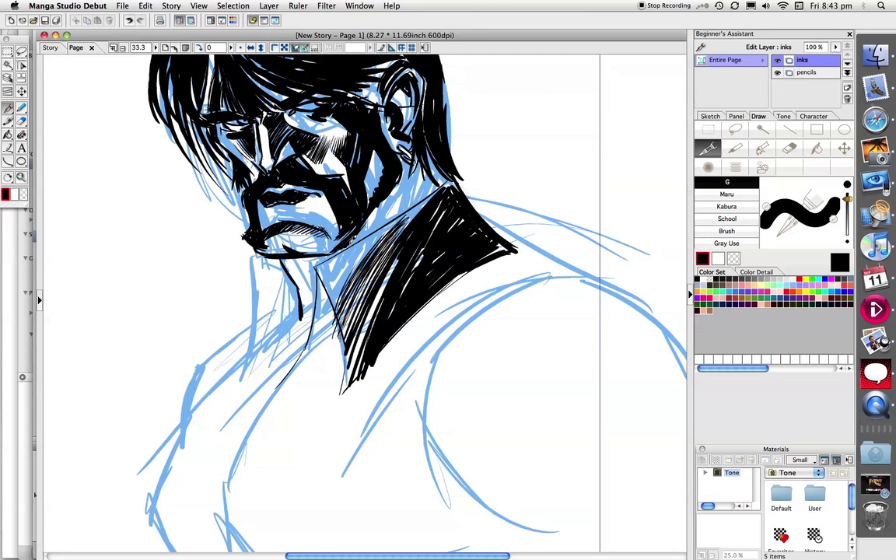
- Thicken the shadow line running under the jaw from the chin to the hair behind the ear
left_click_drag(348, 246, 428, 188)
left_click_drag(368, 235, 440, 179)
left_click_drag(389, 211, 428, 178)
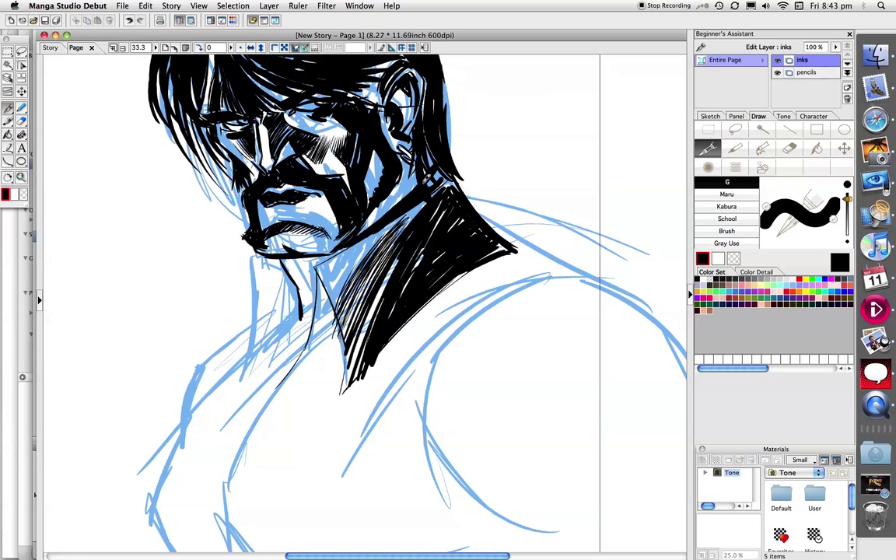
left_click_drag(369, 155, 321, 213)
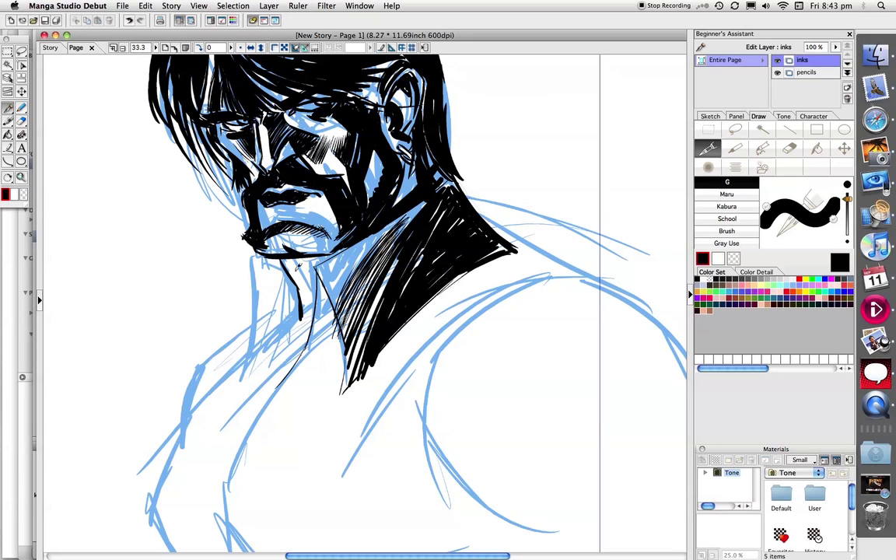
- Outline the far collar flap below the chin and fill it with black strokes
left_click_drag(251, 259, 235, 394)
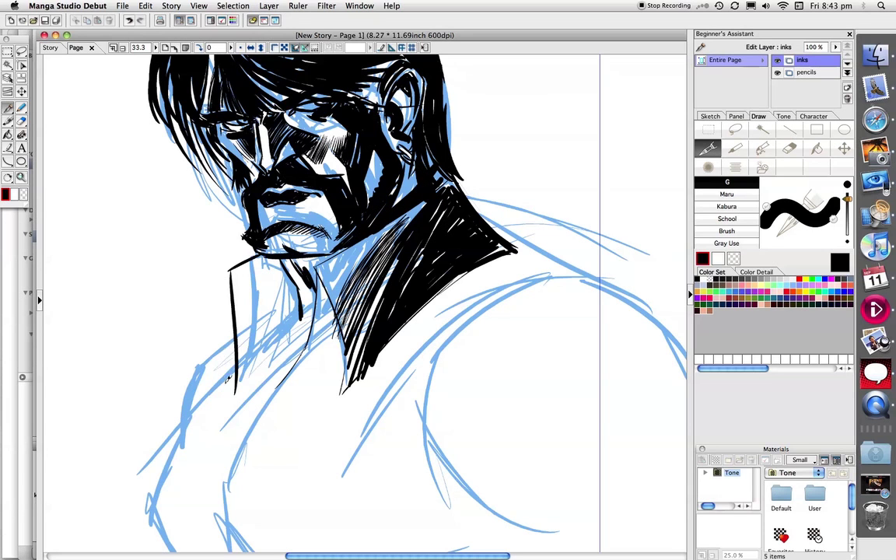
left_click_drag(231, 274, 261, 358)
mouse_move(288, 284)
left_mouse_down()
mouse_move(264, 343)
mouse_move(271, 350)
mouse_move(263, 335)
left_mouse_up()
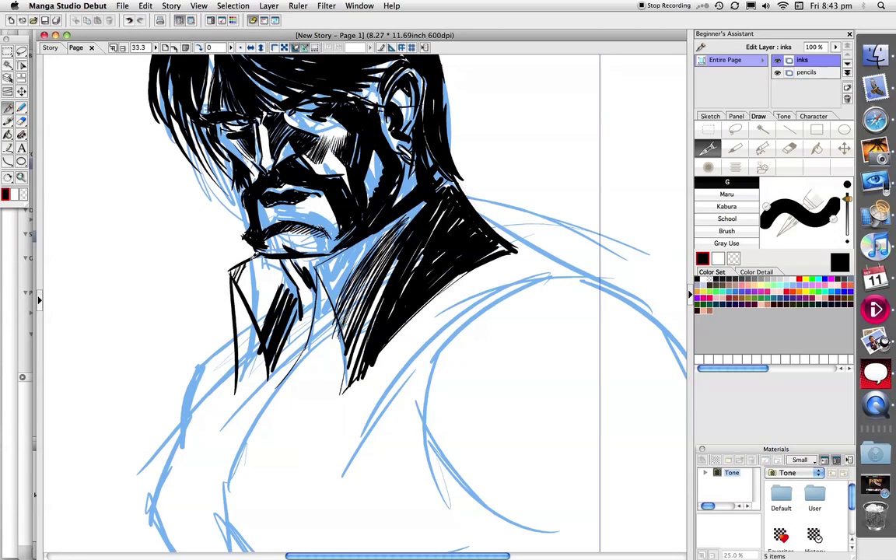
mouse_move(240, 225)
left_mouse_down()
mouse_move(220, 266)
mouse_move(220, 285)
mouse_move(234, 295)
left_mouse_up()
mouse_move(254, 243)
left_mouse_down()
mouse_move(234, 323)
mouse_move(212, 360)
mouse_move(214, 350)
left_mouse_up()
mouse_move(208, 246)
left_mouse_down()
mouse_move(238, 311)
mouse_move(243, 358)
left_mouse_up()
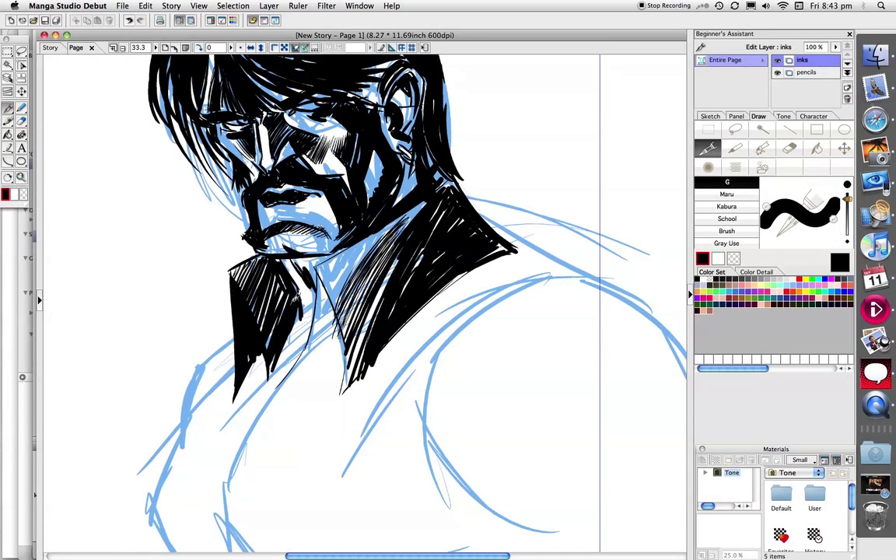
- Ink the shirt opening below the collar points with diagonal black strokes and hatching
left_click_drag(289, 334, 258, 424)
mouse_move(309, 335)
left_mouse_down()
mouse_move(266, 406)
mouse_move(286, 379)
left_mouse_up()
left_click_drag(337, 335, 290, 375)
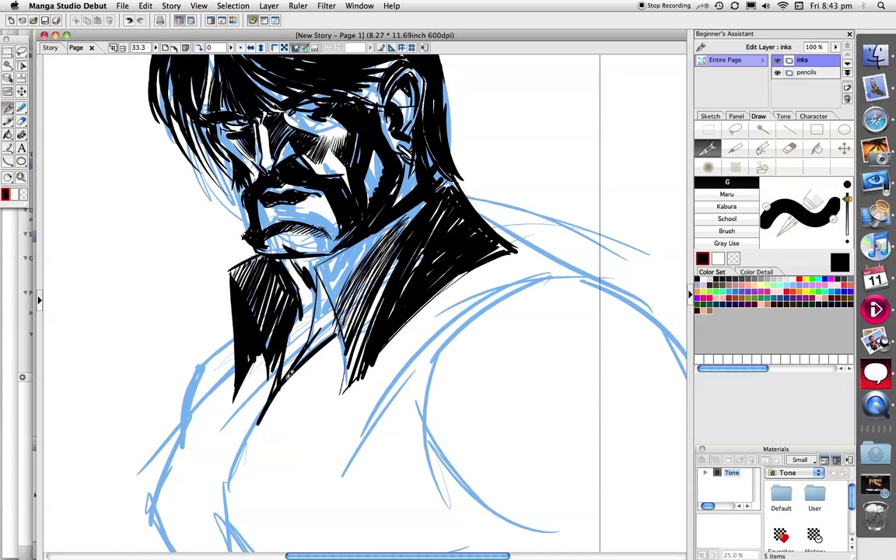
left_click_drag(312, 298, 249, 364)
left_click_drag(284, 327, 238, 388)
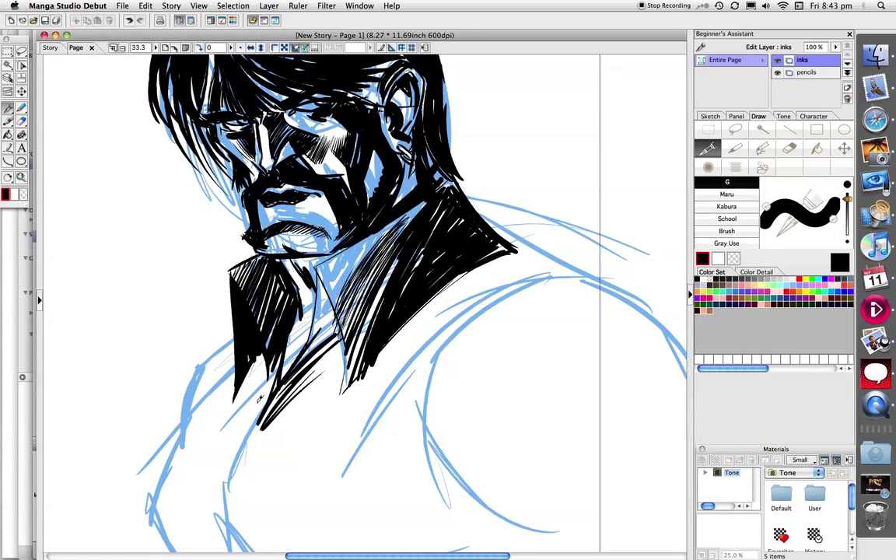
left_click_drag(237, 346, 230, 366)
- Ink the long curved lines running down the chest and outline the far shoulder with its jagged edge
left_click_drag(330, 365, 373, 225)
left_click_drag(306, 270, 276, 372)
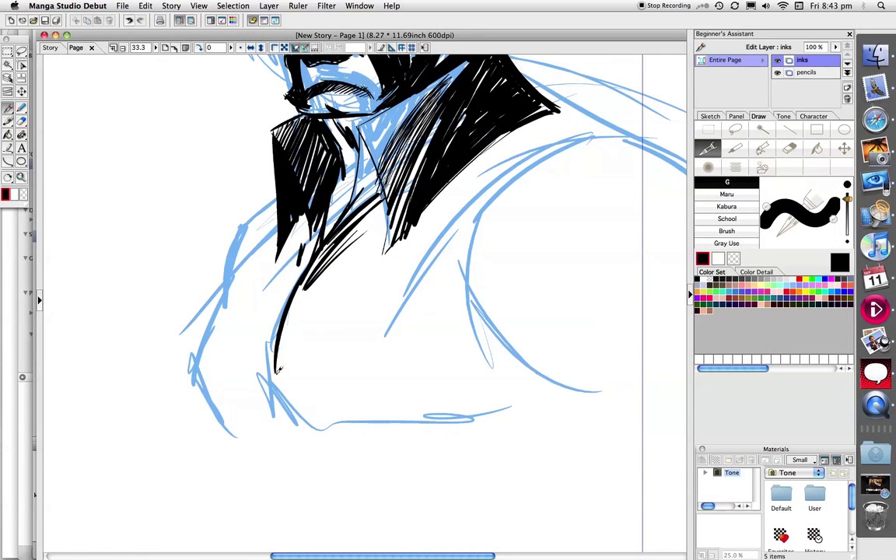
mouse_move(247, 199)
left_mouse_down()
mouse_move(201, 403)
mouse_move(233, 214)
mouse_move(193, 238)
mouse_move(223, 251)
mouse_move(195, 300)
left_mouse_up()
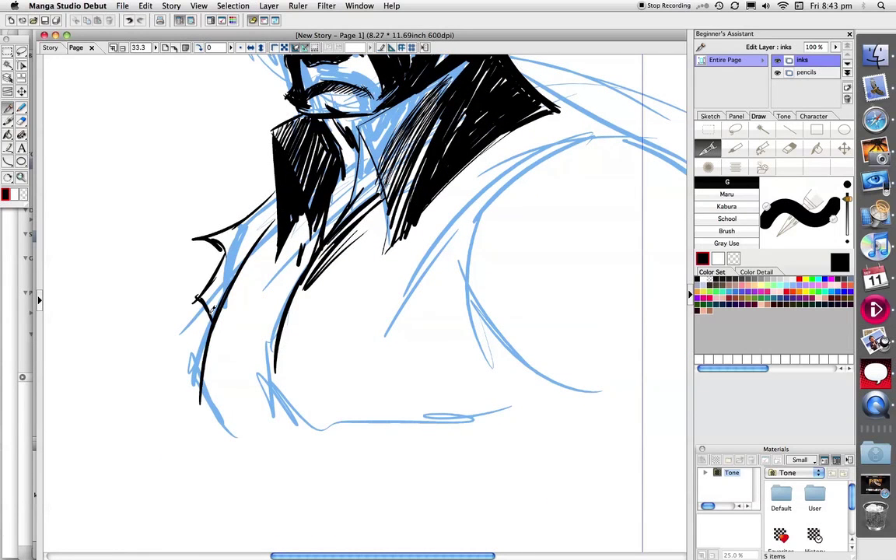
mouse_move(576, 134)
left_mouse_down()
mouse_move(447, 215)
mouse_move(378, 434)
left_mouse_up()
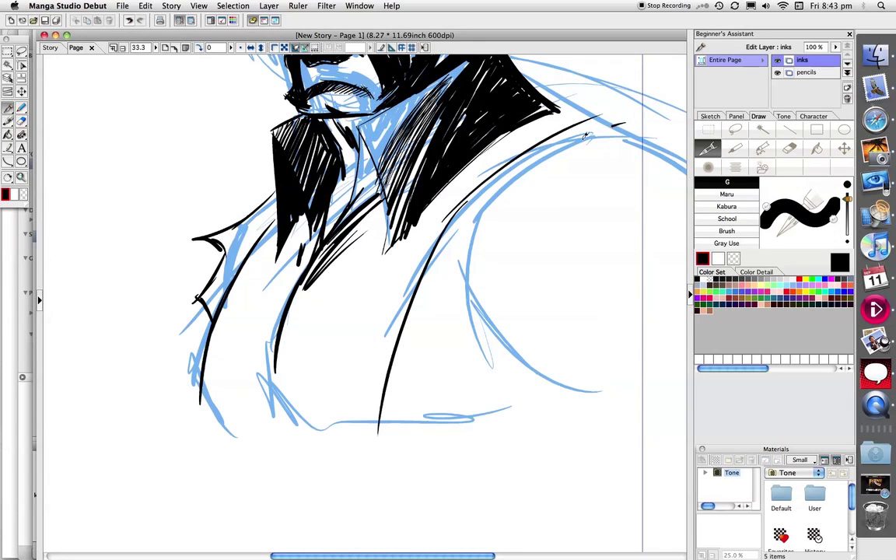
- Outline the near armhole from the shoulder down to the underarm and darken its inner fold with black strokes
mouse_move(622, 123)
left_mouse_down()
mouse_move(489, 249)
mouse_move(507, 312)
left_mouse_up()
mouse_move(491, 233)
left_mouse_down()
mouse_move(513, 354)
mouse_move(502, 346)
left_mouse_up()
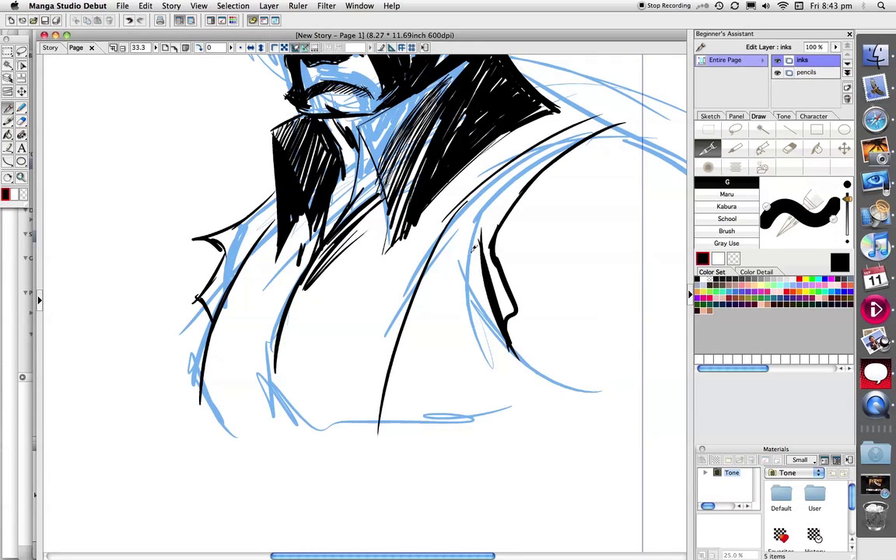
left_click_drag(471, 247, 512, 351)
left_click_drag(466, 277, 530, 378)
left_click_drag(501, 197, 484, 252)
left_click_drag(491, 212, 472, 293)
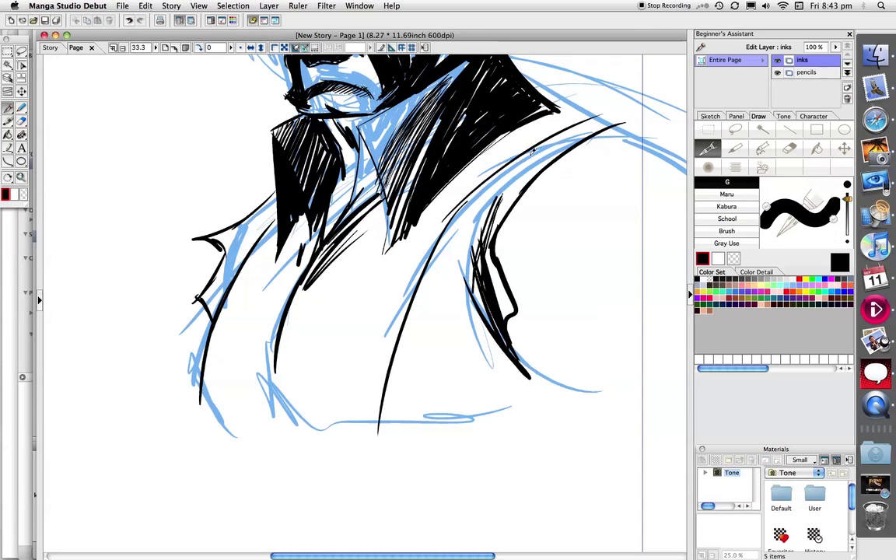
- Hatch the strip between the near collar and the armhole with diagonal black strokes following the shoulder
left_click_drag(539, 162, 472, 236)
left_click_drag(468, 172, 526, 137)
left_click_drag(448, 194, 535, 138)
mouse_move(455, 191)
left_mouse_down()
mouse_move(554, 131)
mouse_move(533, 146)
left_mouse_up()
left_click_drag(470, 189, 561, 126)
left_click_drag(512, 111, 429, 178)
left_click_drag(510, 131, 474, 157)
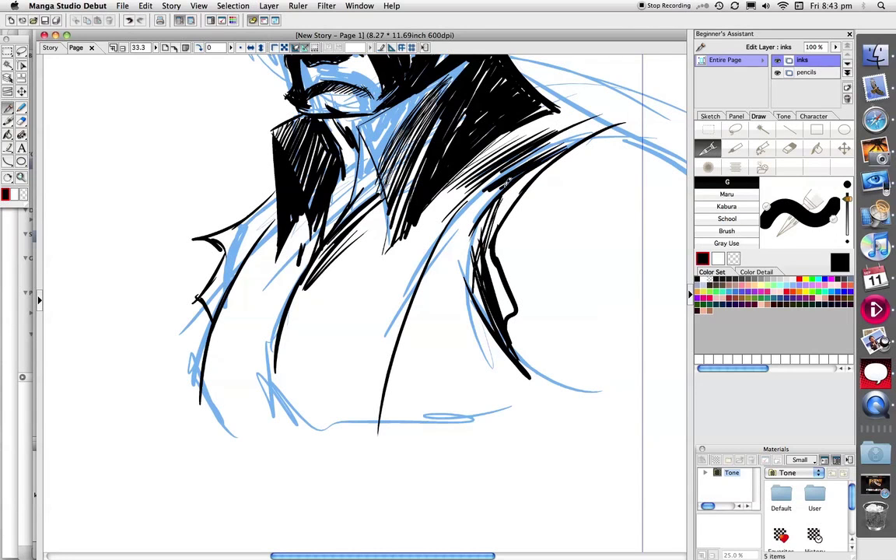
mouse_move(512, 123)
left_mouse_down()
mouse_move(429, 172)
mouse_move(435, 167)
left_mouse_up()
- Ink the near shoulder line outward from the collar corner and hide the pencils layer
left_click_drag(508, 174, 388, 252)
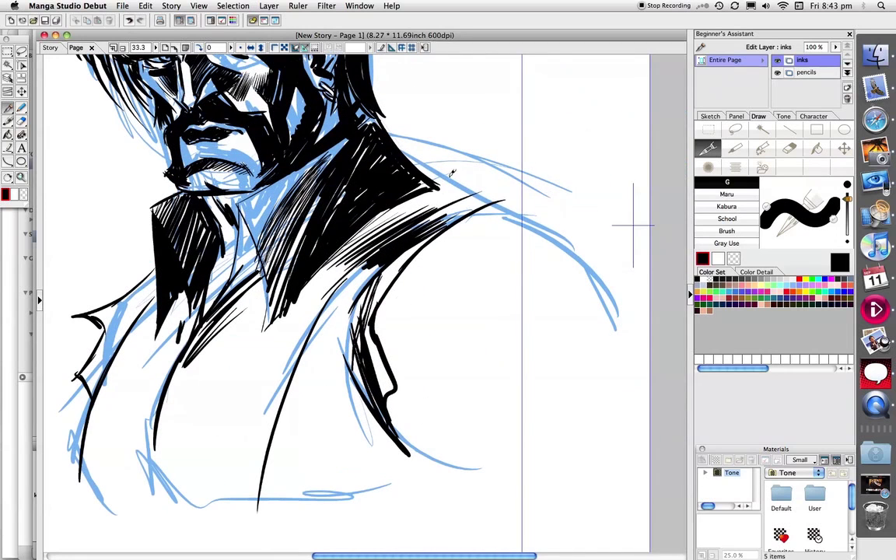
left_click_drag(383, 151, 509, 209)
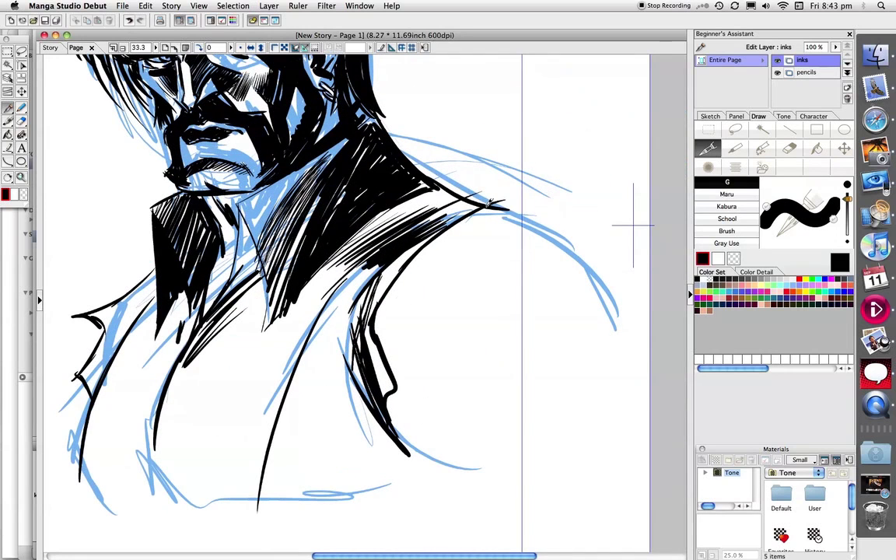
left_click(778, 72)
left_click_drag(358, 187, 475, 386)
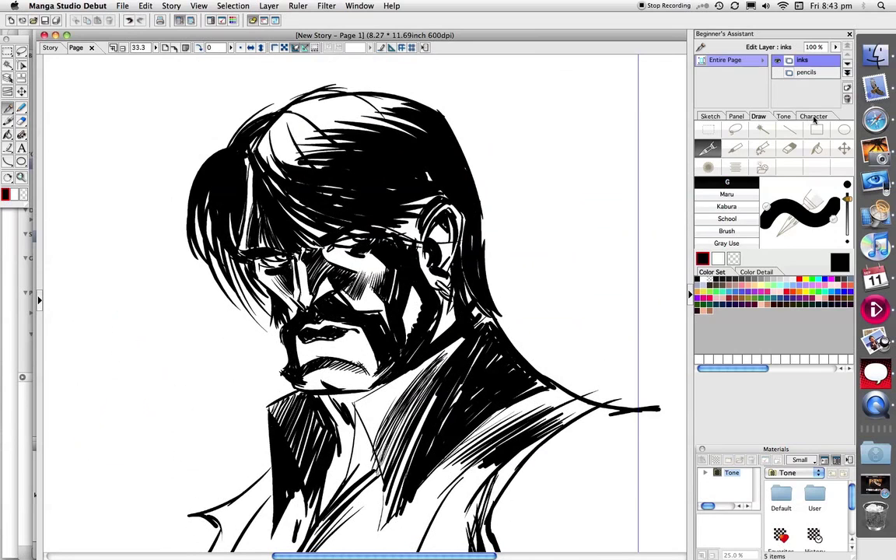
- Open the 1 Screen folder of the Default BasicTone collection in the tone library
left_click(784, 116)
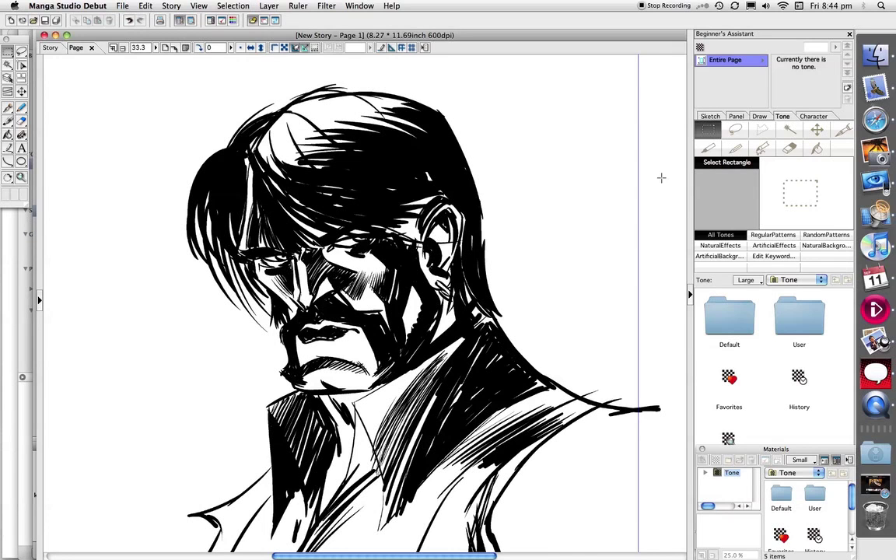
left_click(723, 236)
double_click(739, 319)
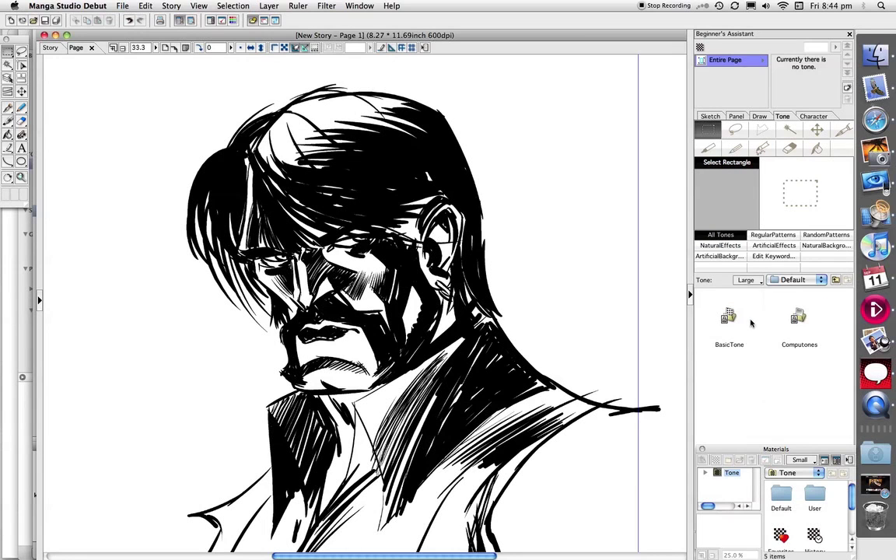
left_click(729, 319)
double_click(729, 319)
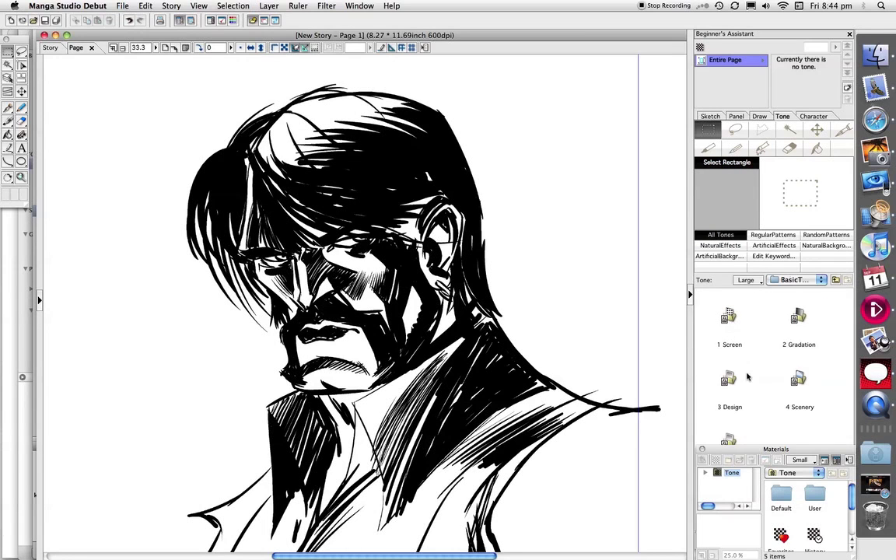
left_click(730, 319)
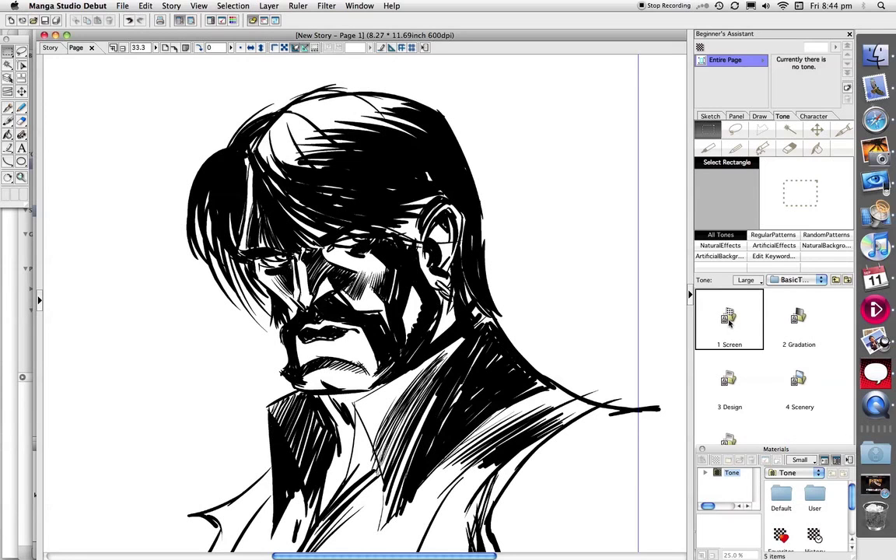
double_click(730, 321)
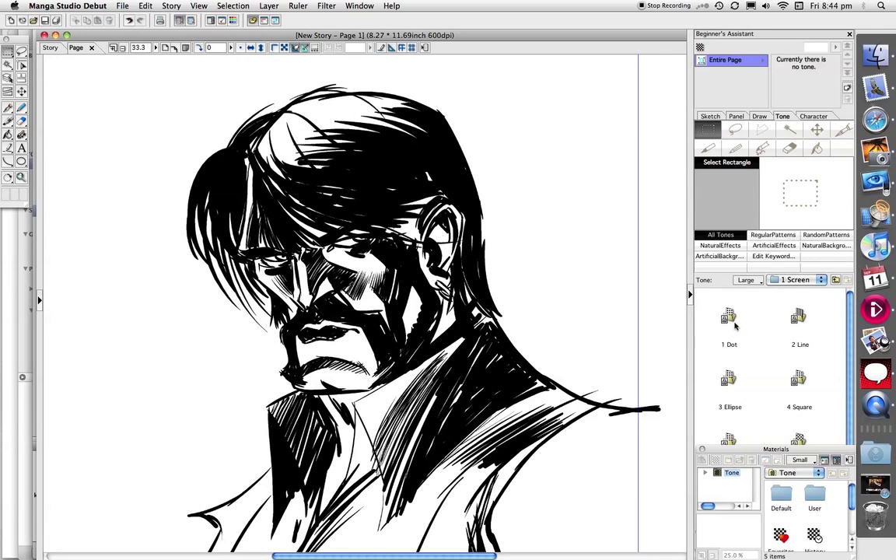